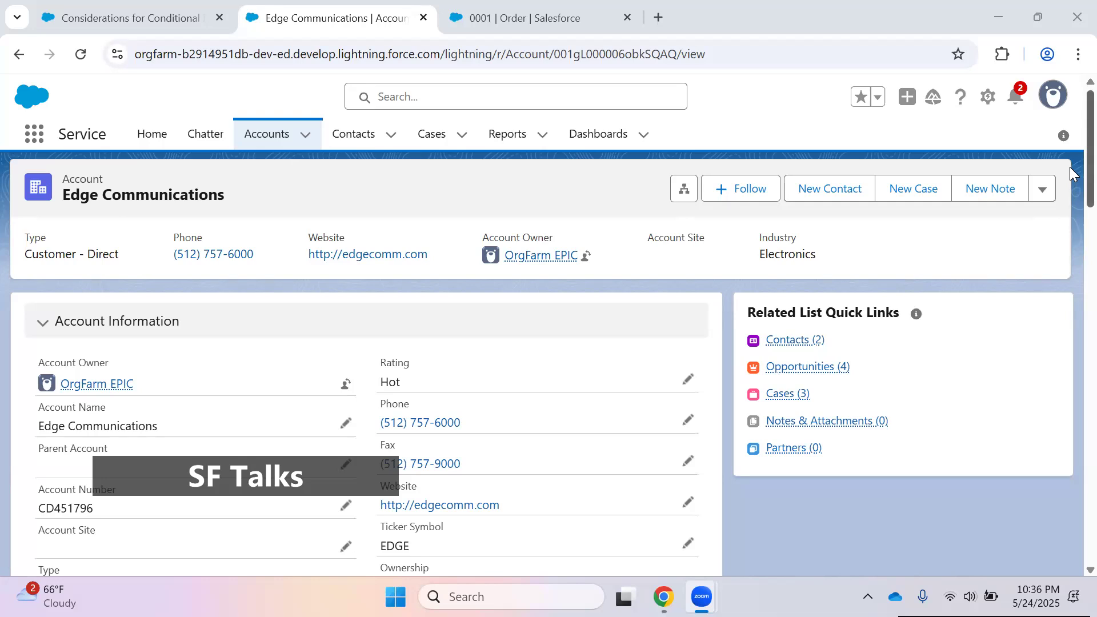
Step: Set the Edge Communications account's CSAT to 5 and save the record
scroll(1071, 172, down, 5)
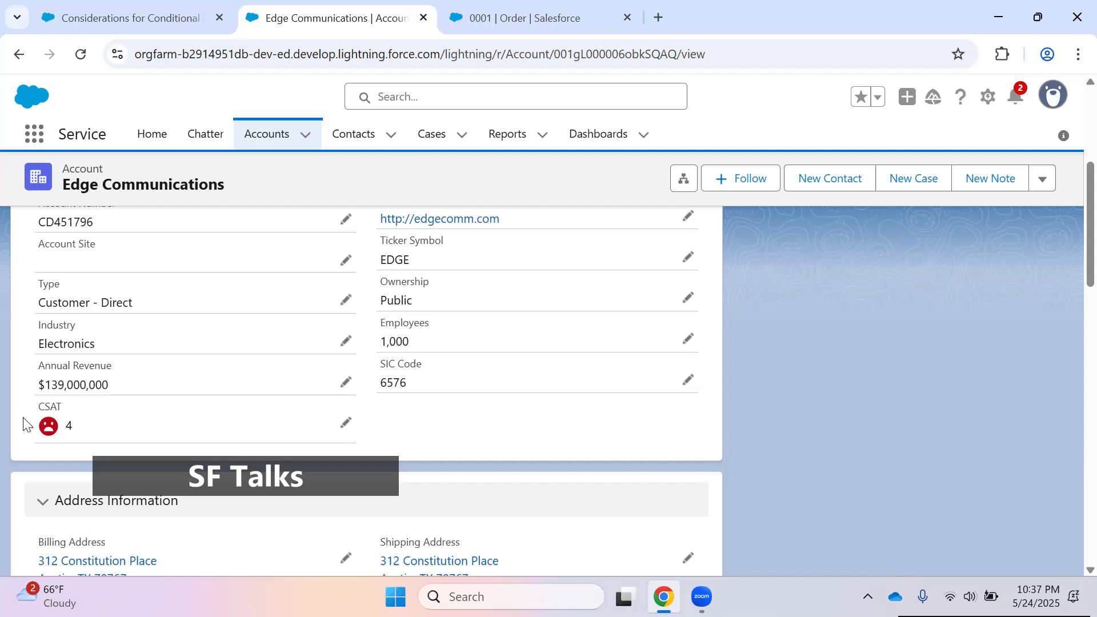
click(346, 429)
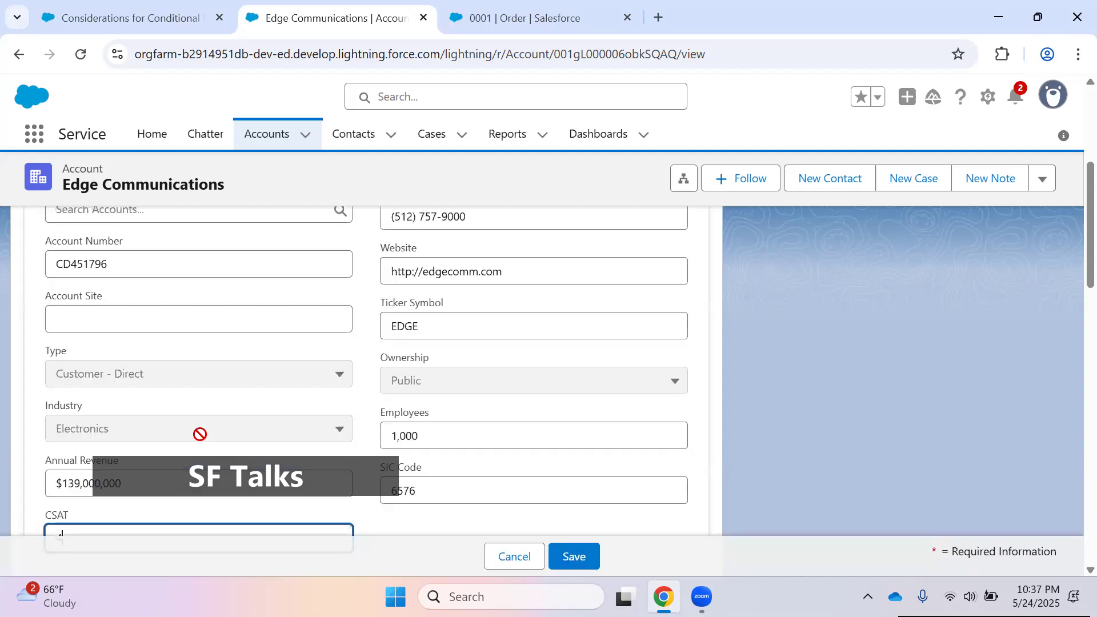
text(5)
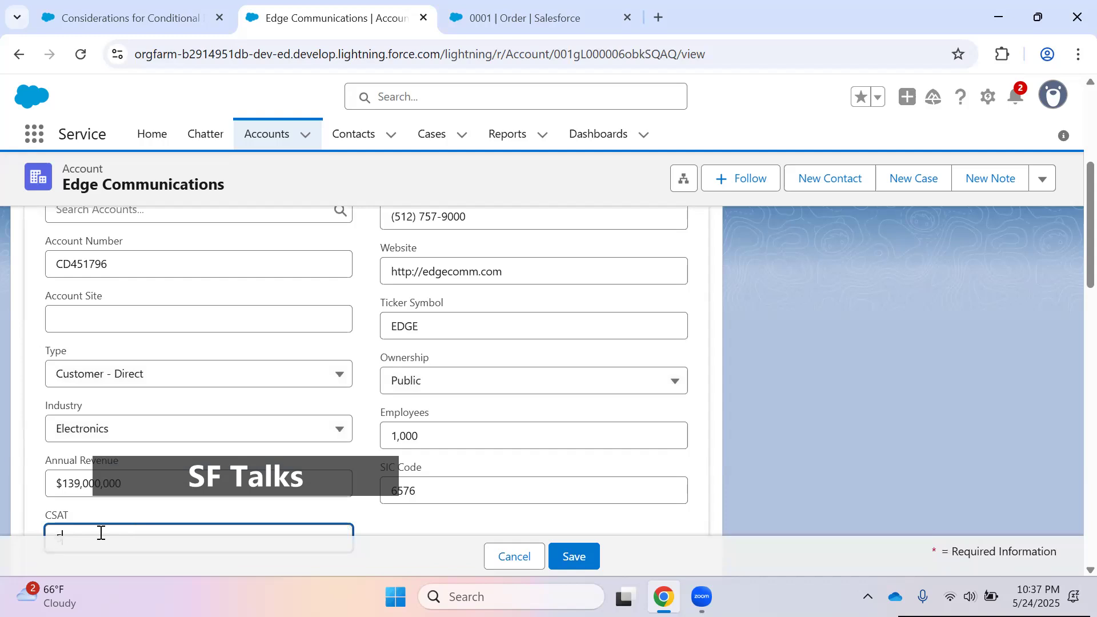
click(572, 553)
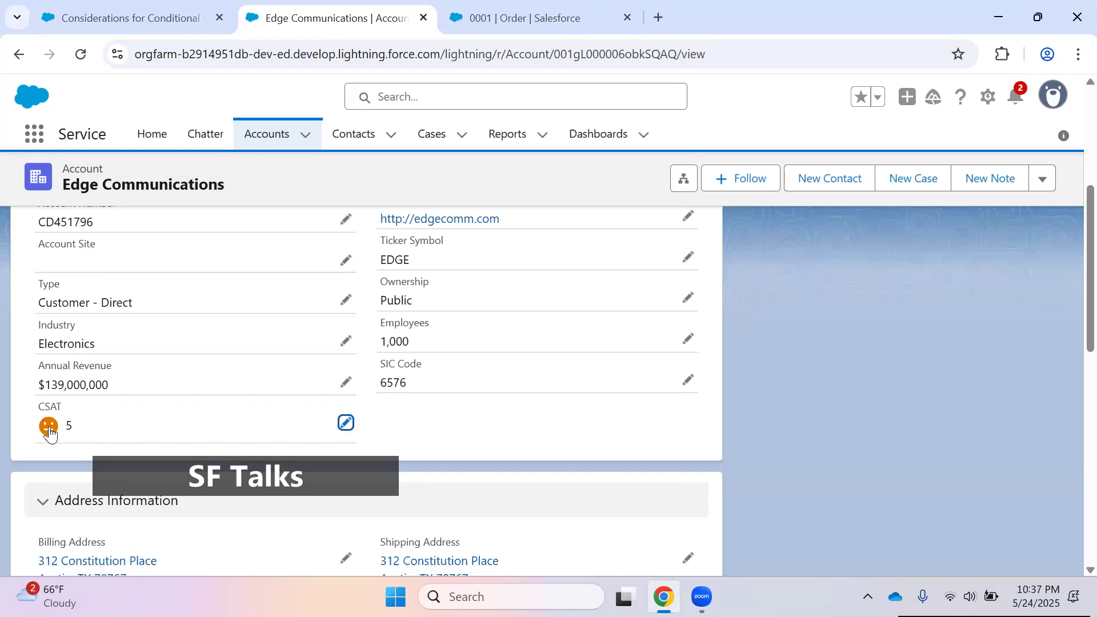
Step: Change the account's CSAT value to 7 and save the record
click(346, 423)
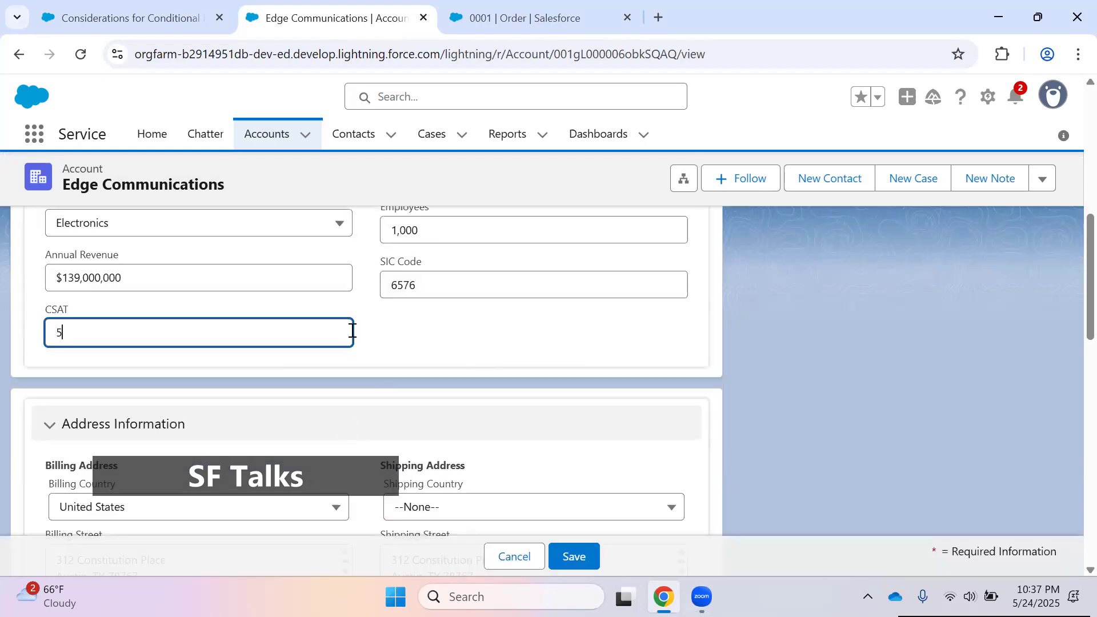
key(BackSpace)
text(7)
click(569, 559)
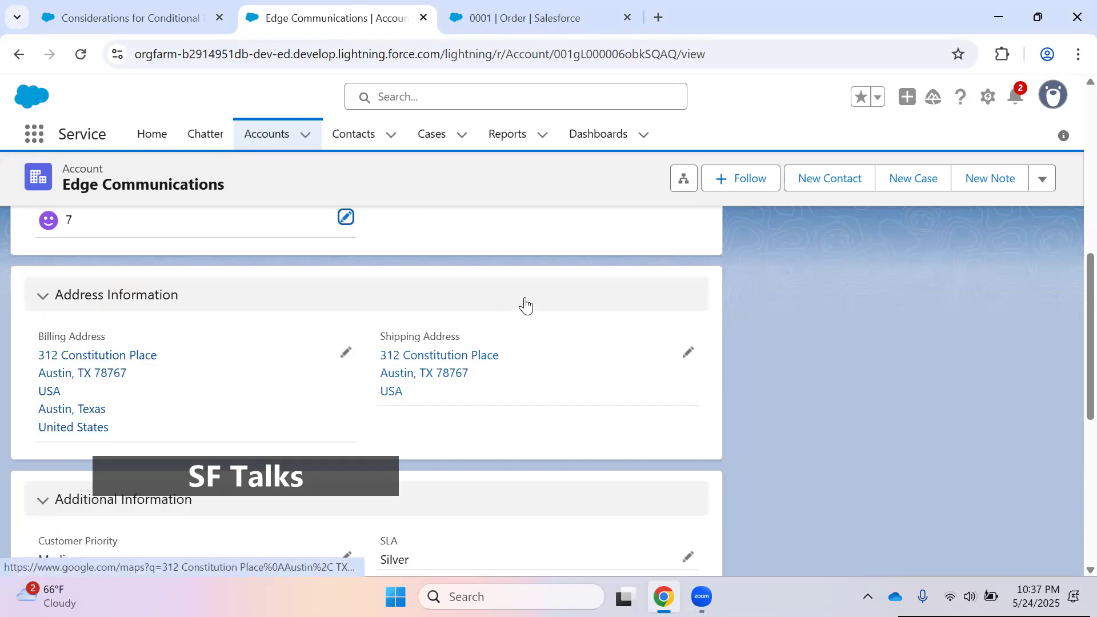
Step: Raise the account's CSAT value to 10 and save the record
scroll(1070, 362, up, 1)
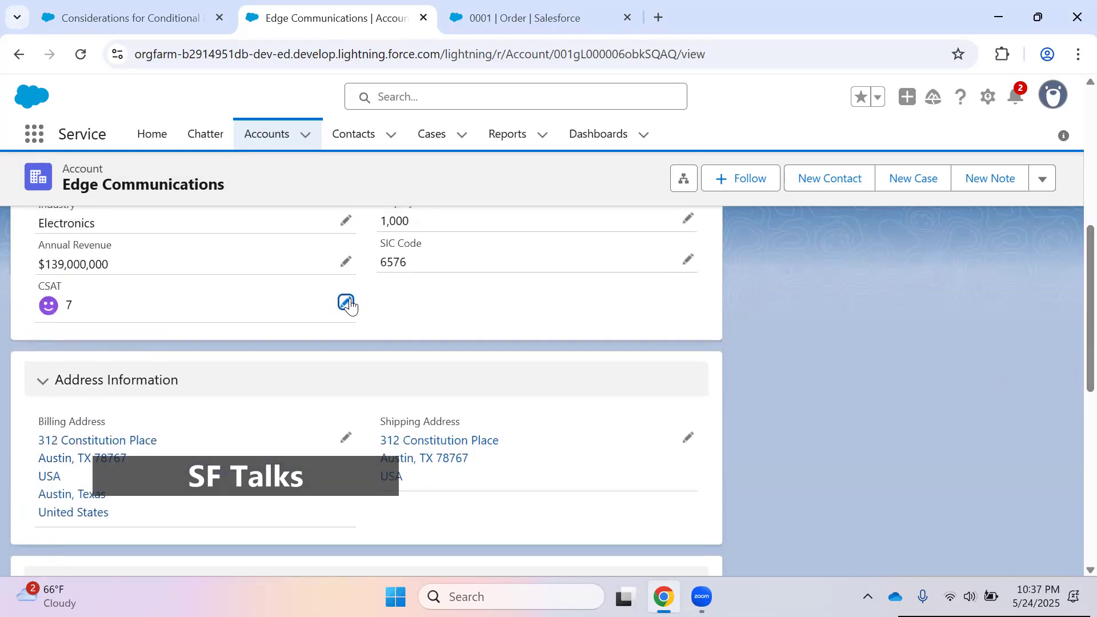
double_click(313, 309)
key(BackSpace)
text(10)
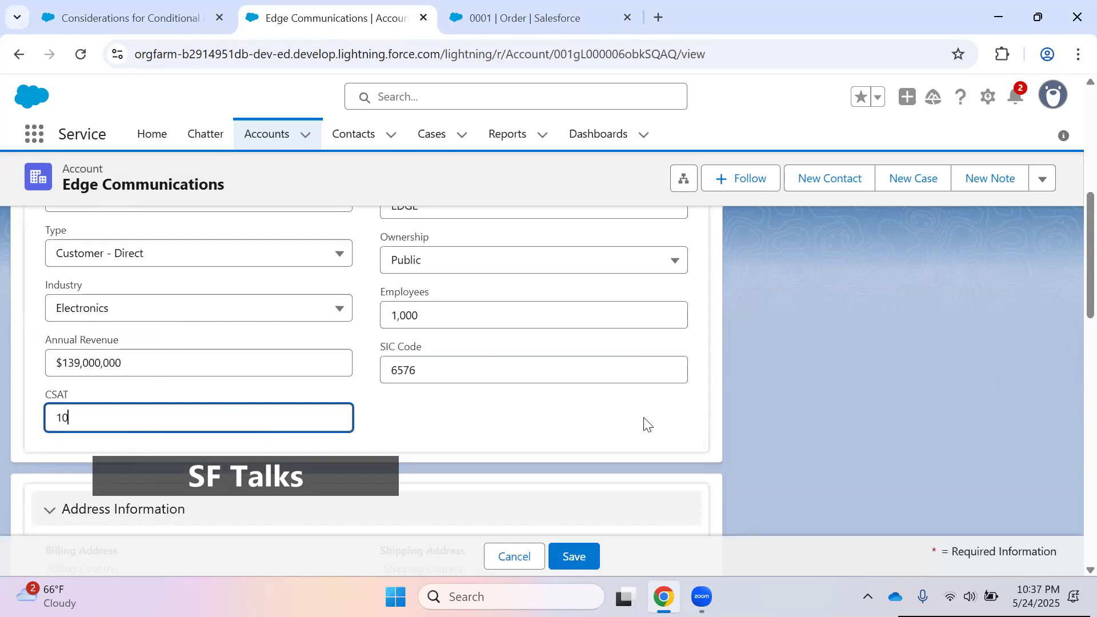
click(595, 557)
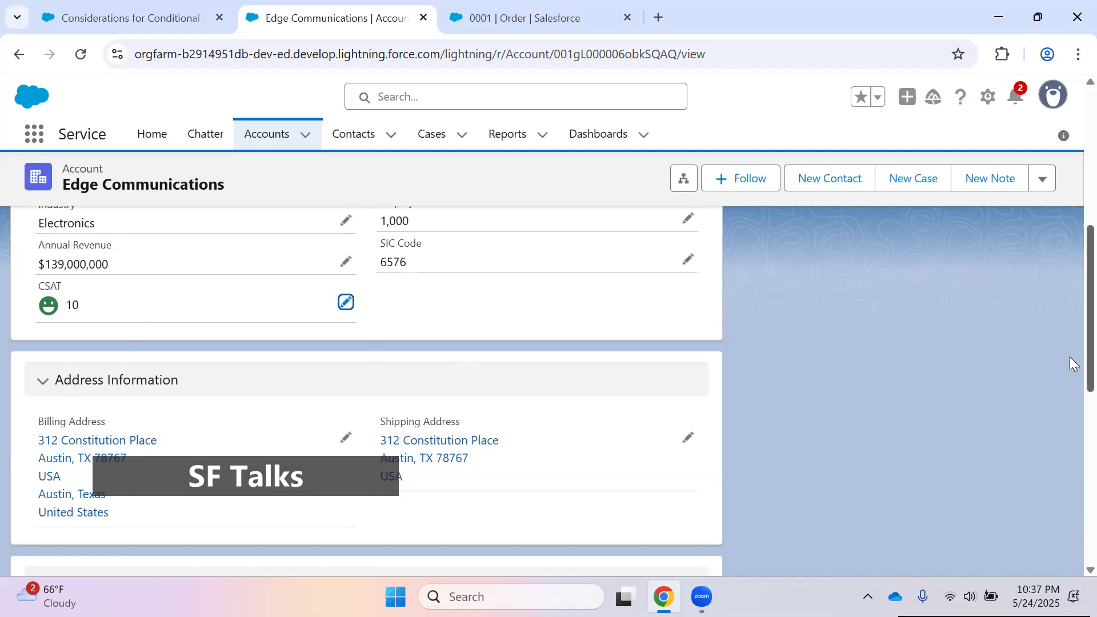
Step: Open the Edge Communications account's record page for editing in Lightning App Builder
scroll(1070, 357, up, 2)
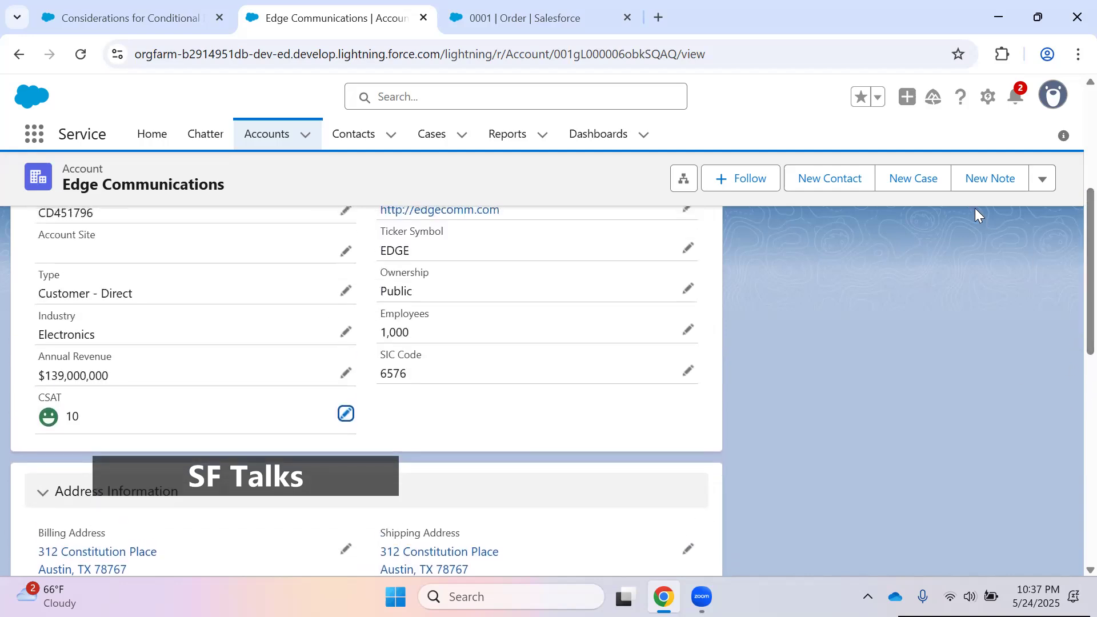
click(989, 97)
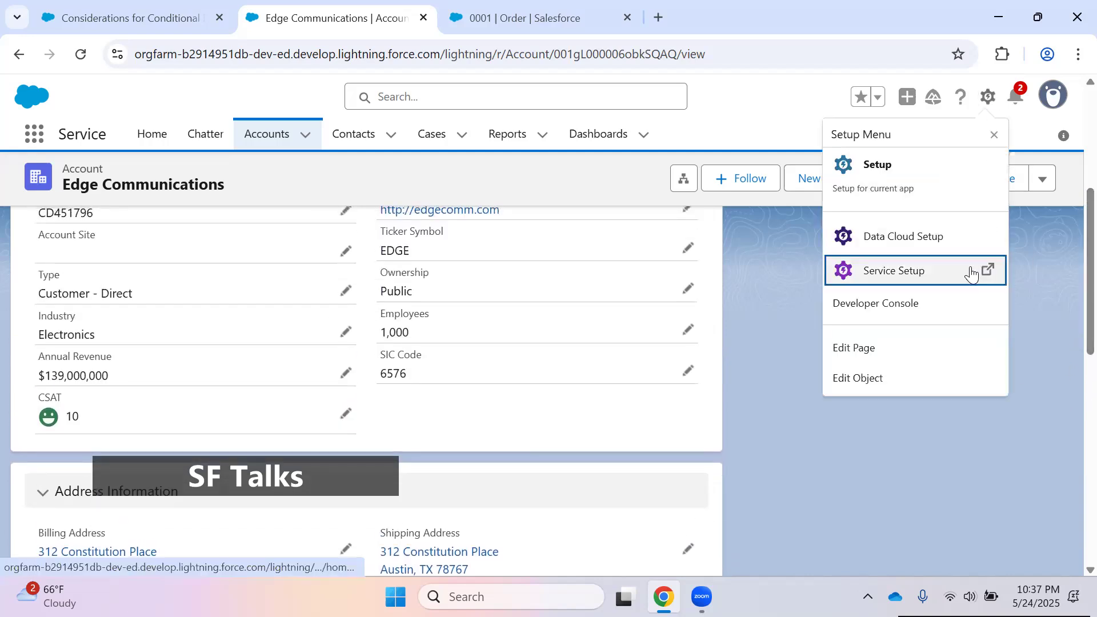
click(934, 349)
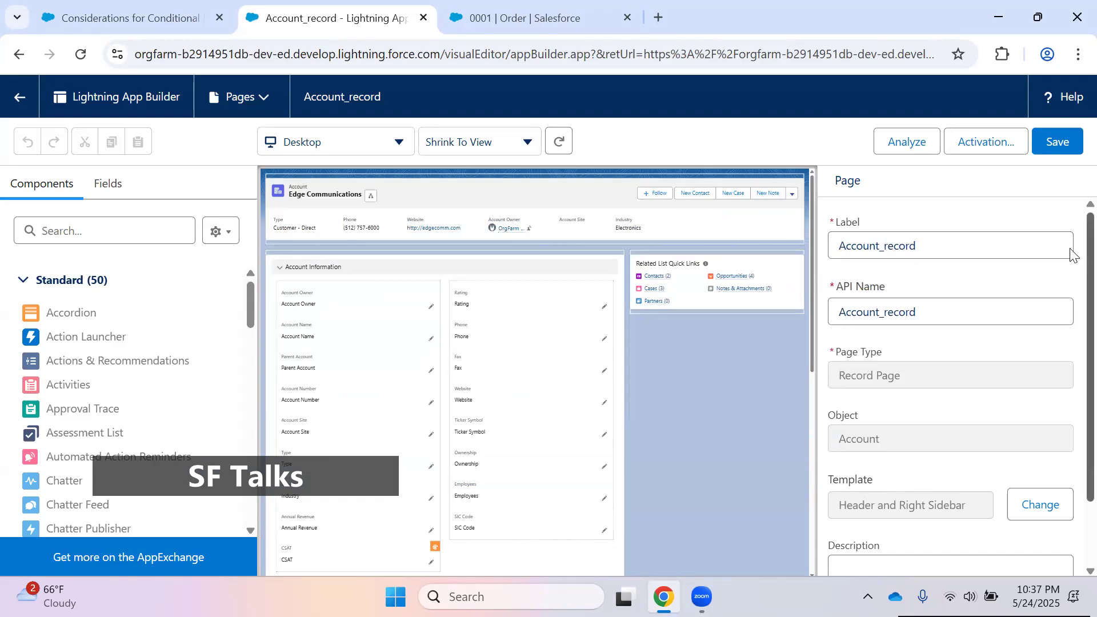
Step: Examine the rules in the Account_csat conditional formatting ruleset of the CSAT field, leaving them unedited
scroll(1071, 256, down, 2)
click(393, 552)
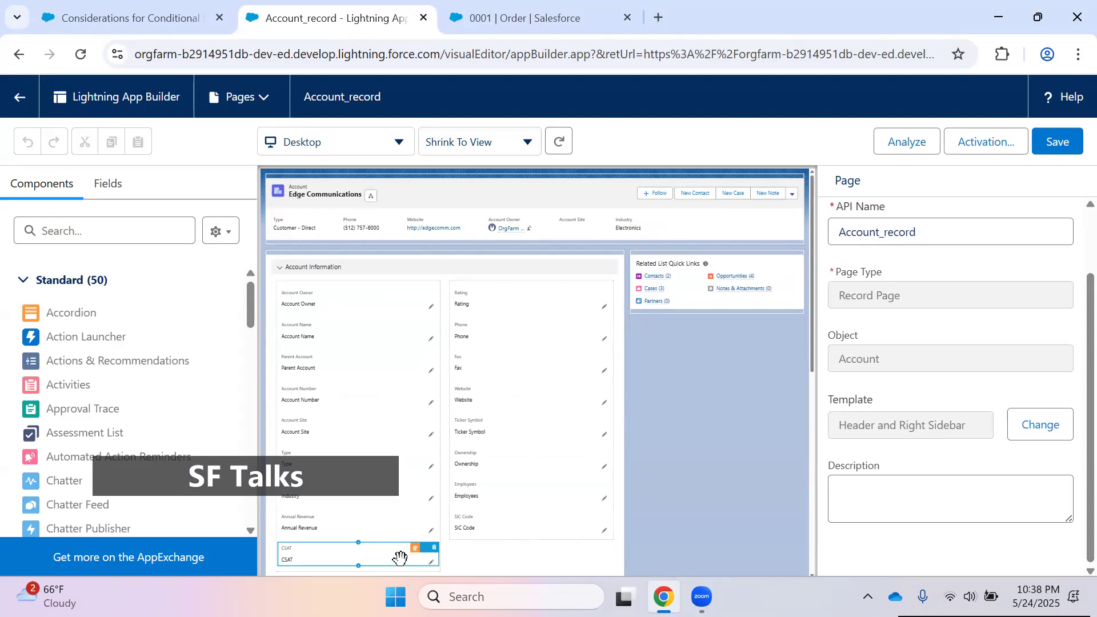
click(375, 555)
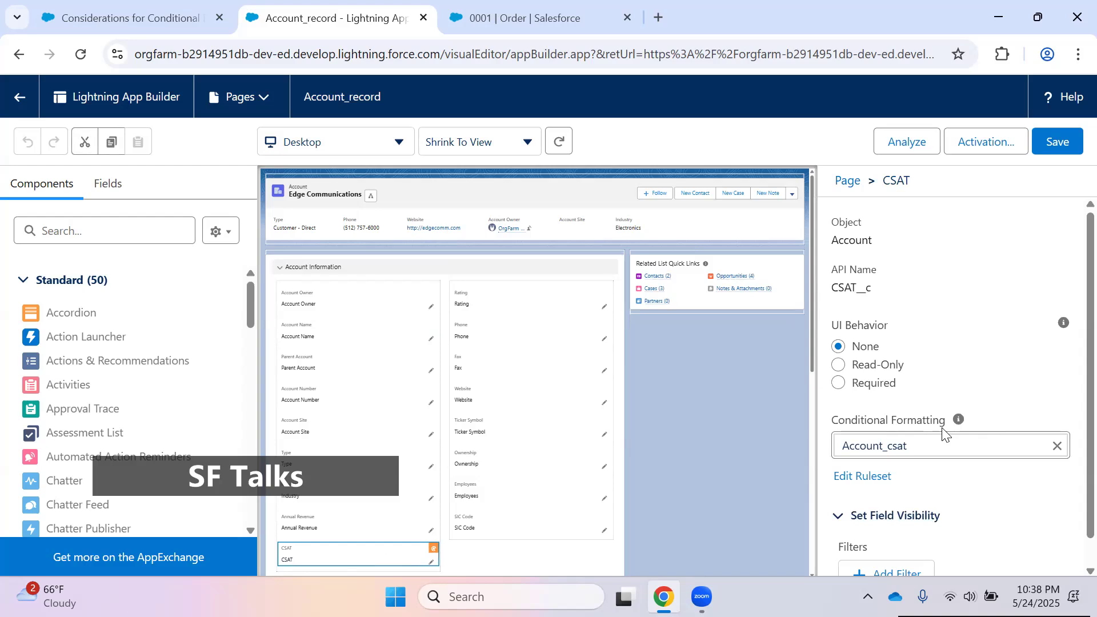
click(862, 476)
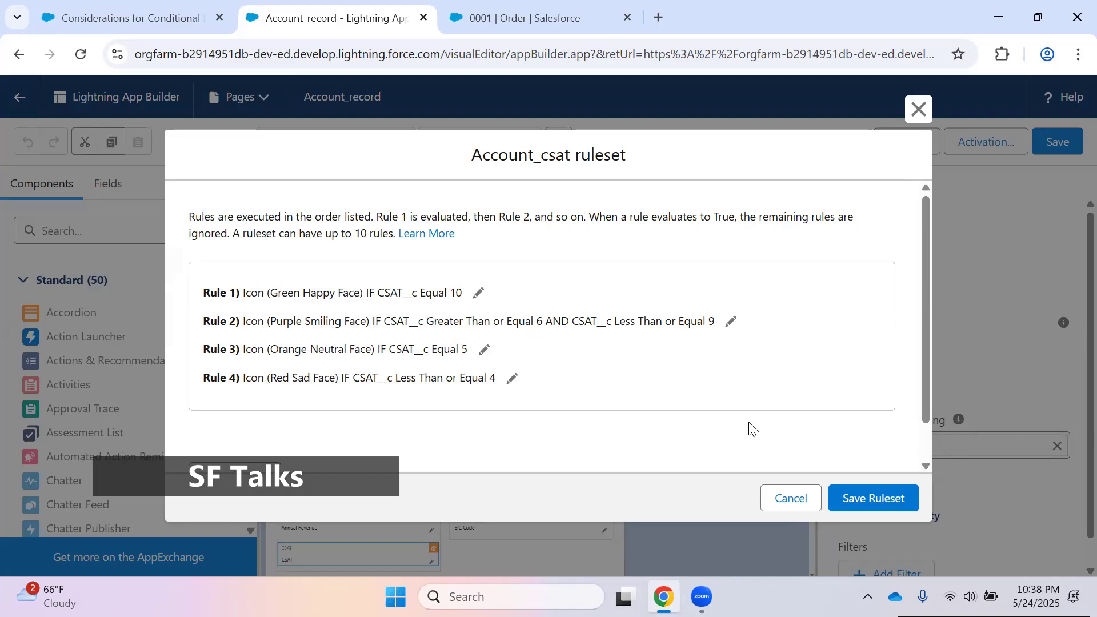
click(791, 499)
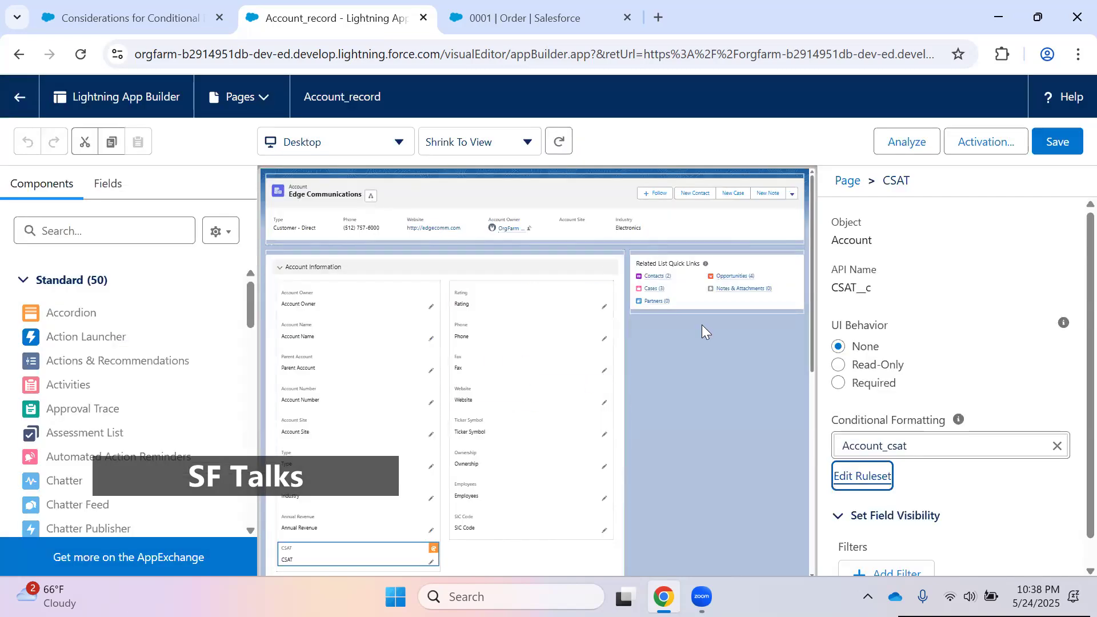
Step: Switch to order 0001 and open its record page for editing in Lightning App Builder
click(496, 15)
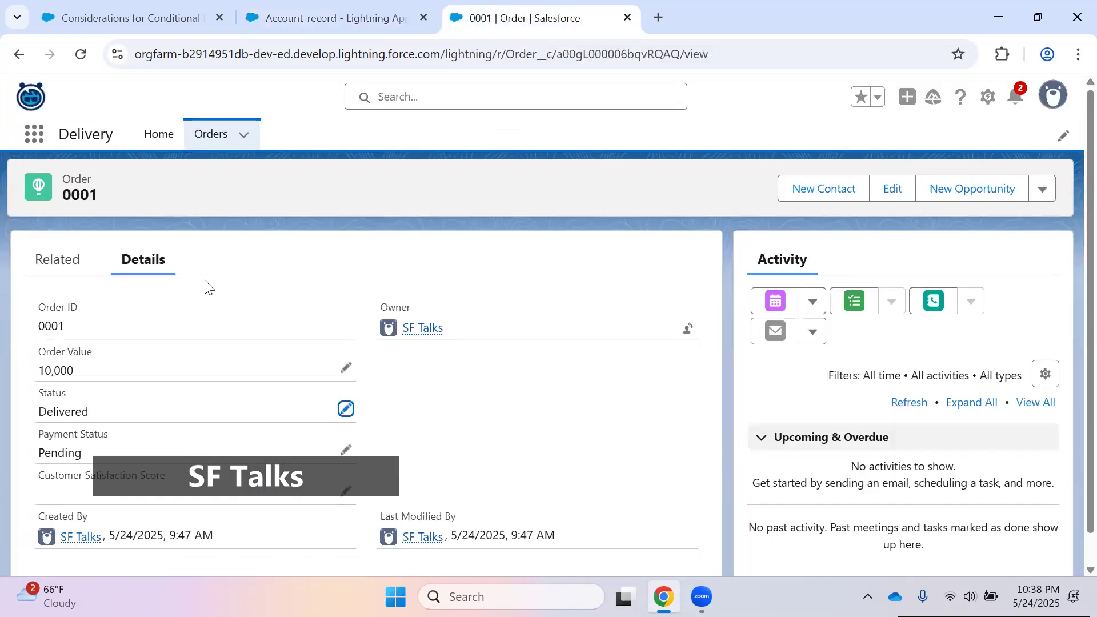
click(498, 427)
click(988, 99)
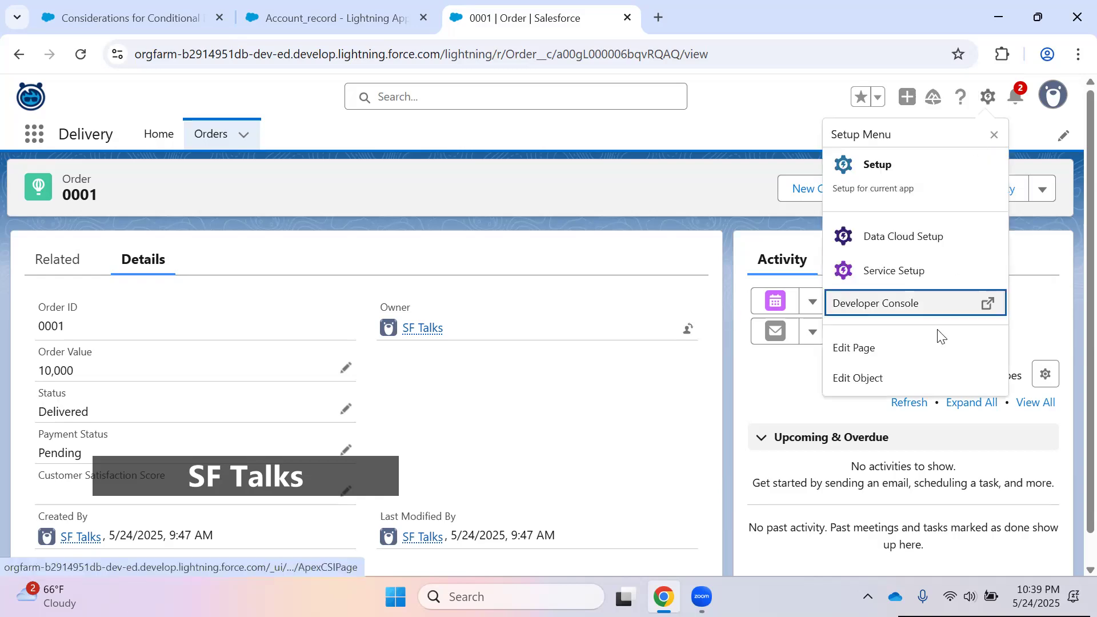
click(899, 356)
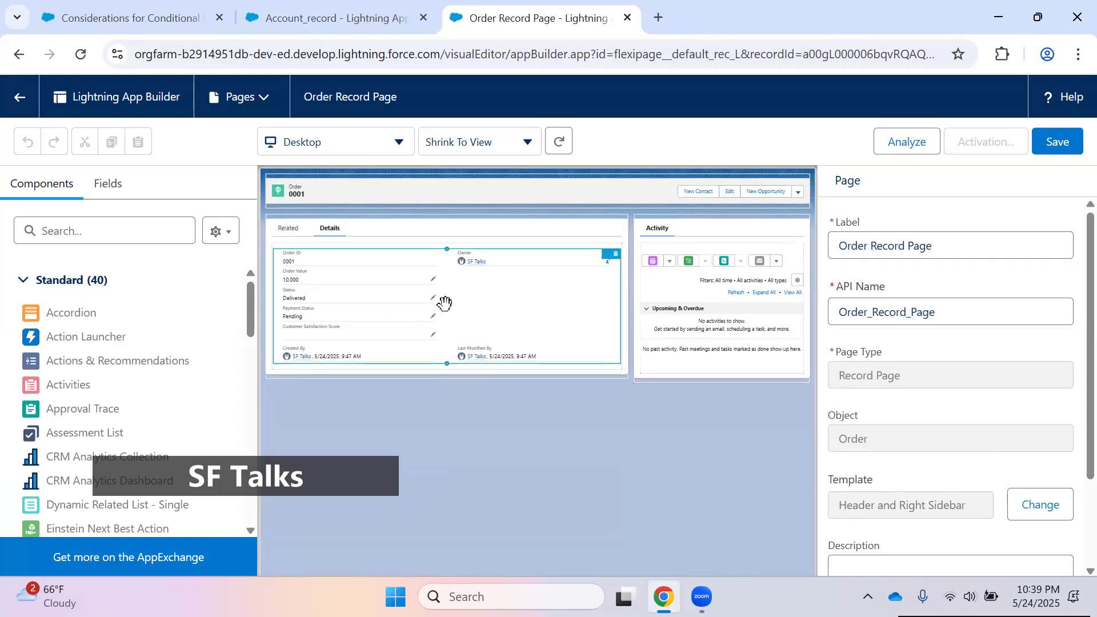
Step: Upgrade the order page's Record Detail component to Dynamic Forms, using Order Layout as the source
click(467, 302)
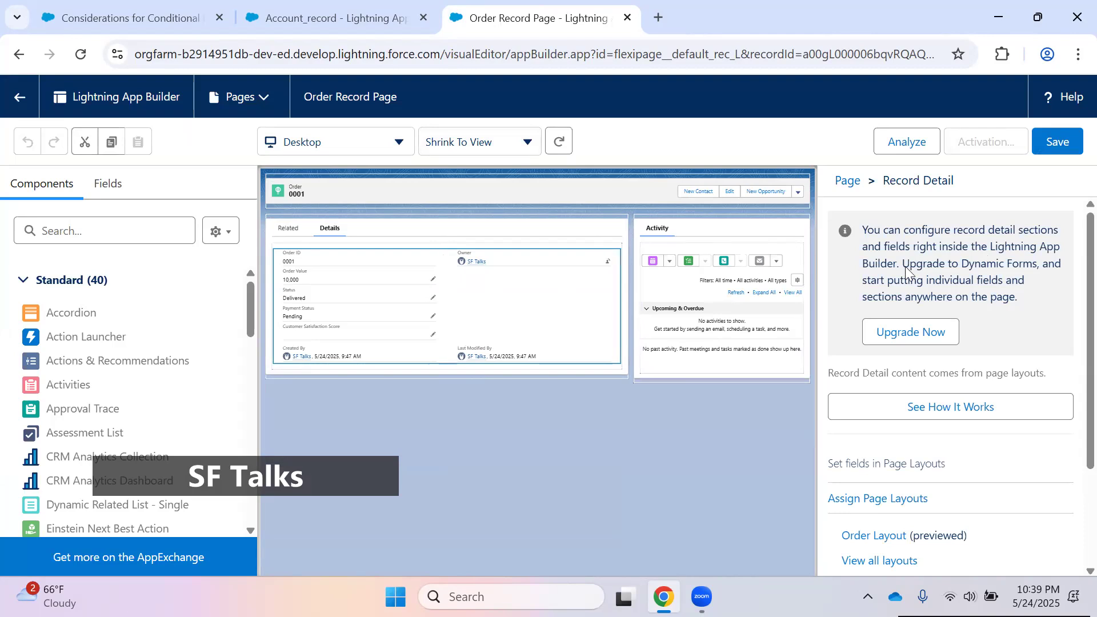
click(926, 338)
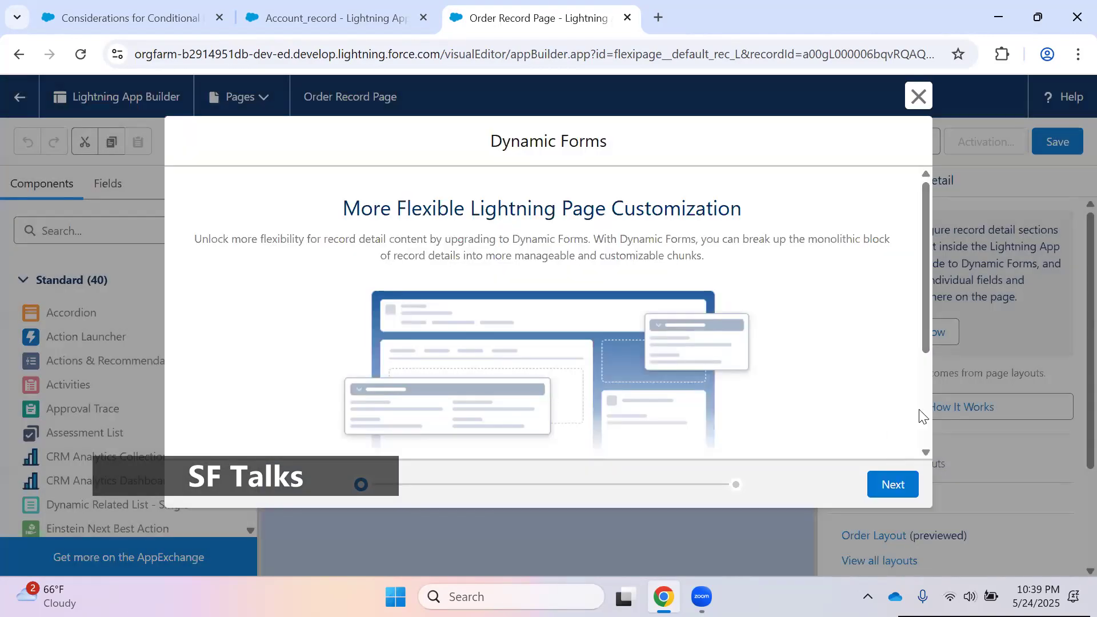
click(893, 483)
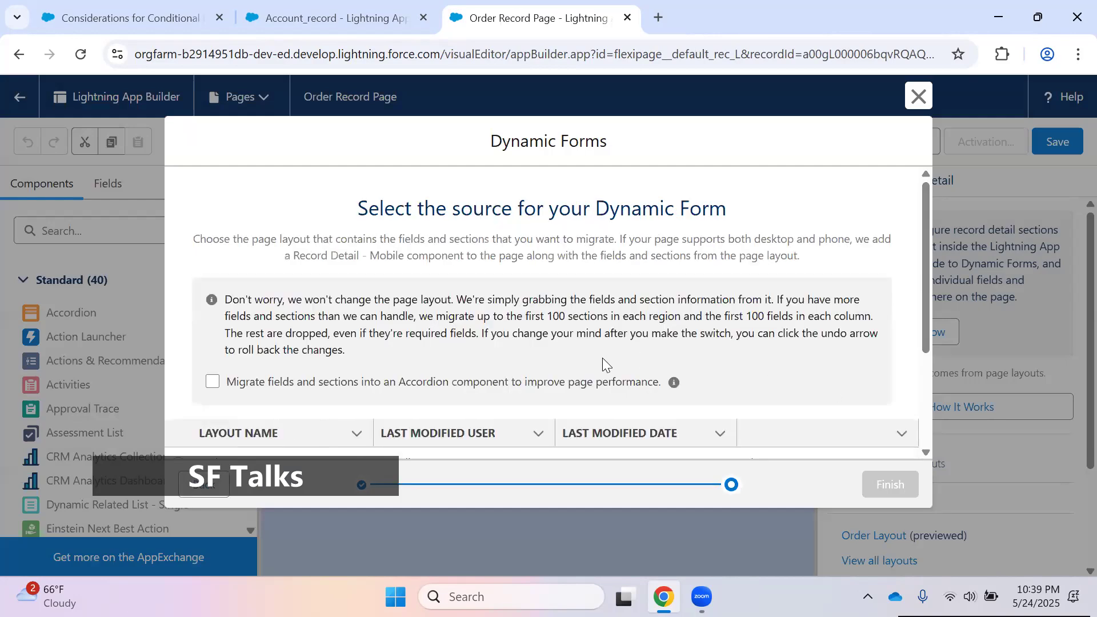
scroll(930, 302, down, 3)
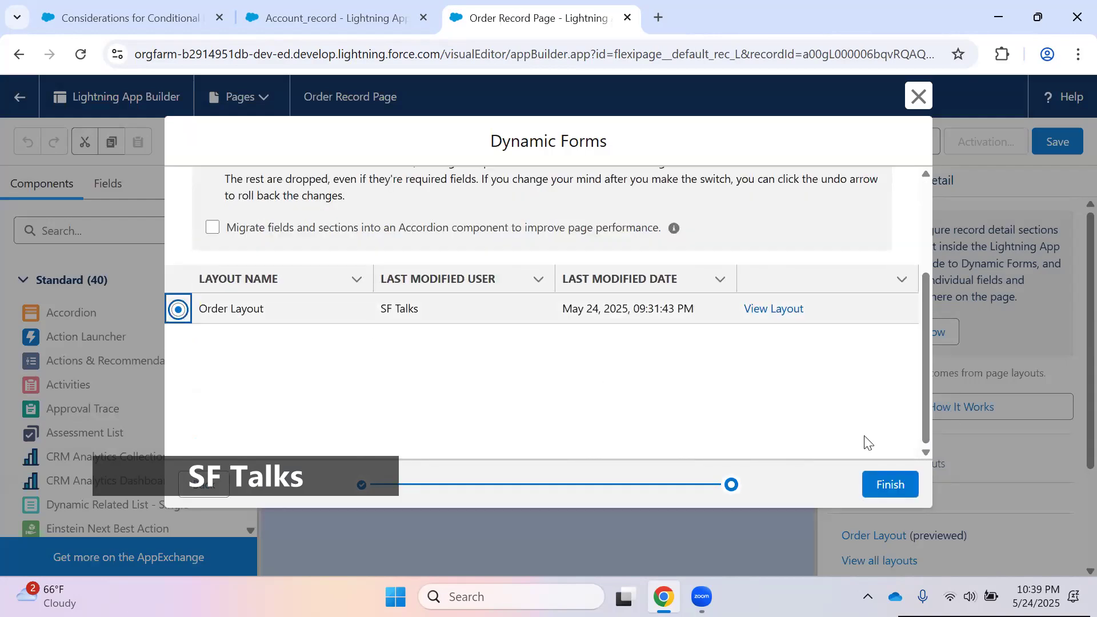
click(886, 484)
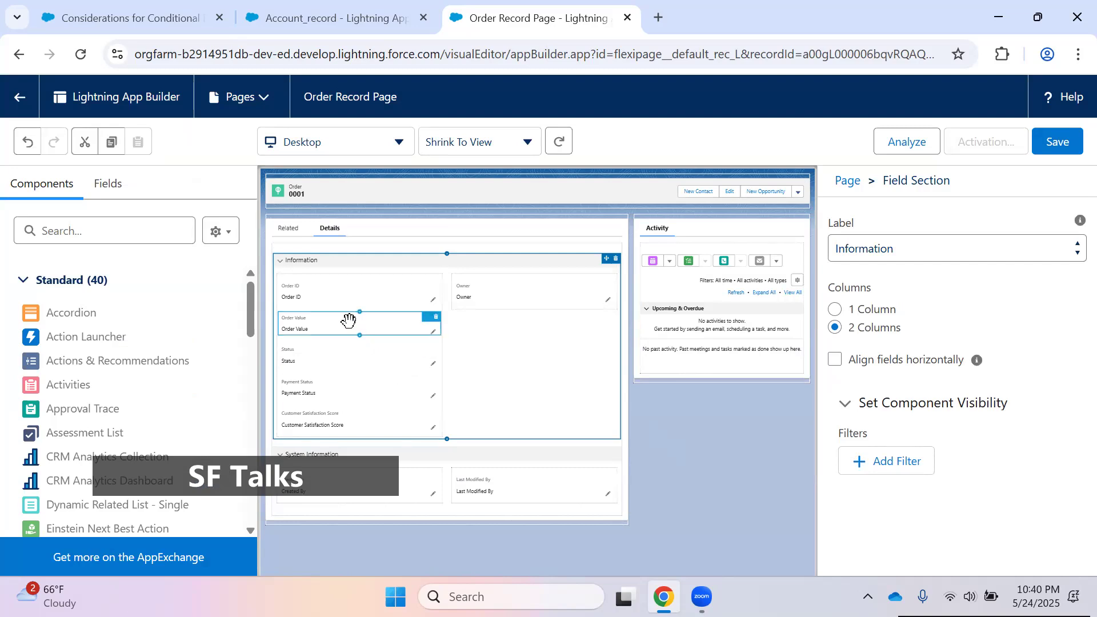
Step: Create a conditional formatting ruleset named Ordervalue for the Order Value field and proceed to its first rule
click(336, 322)
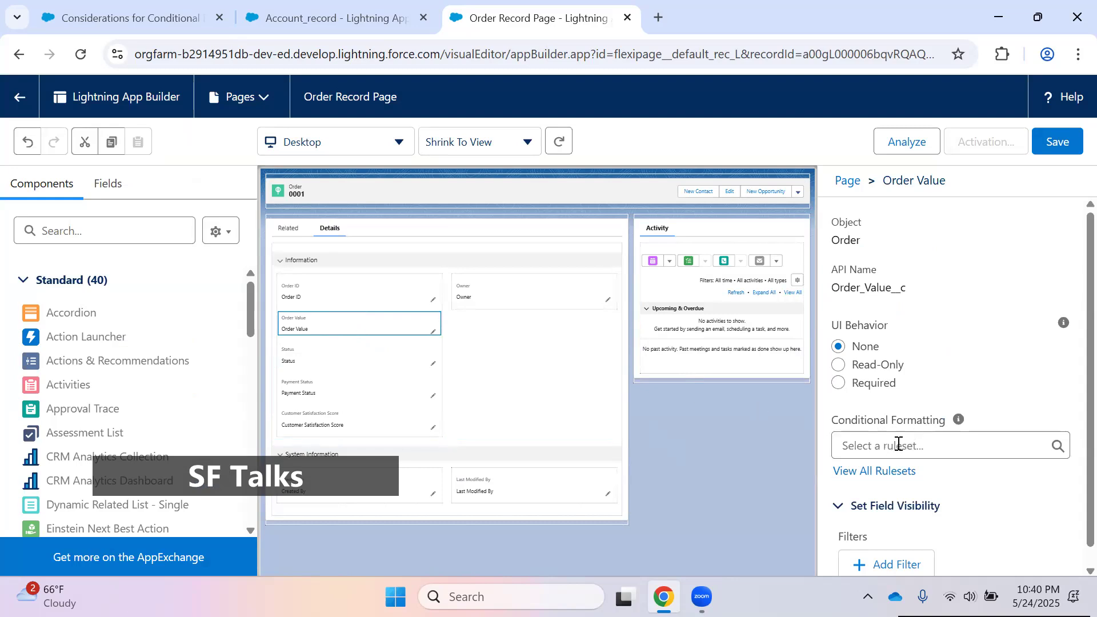
click(898, 444)
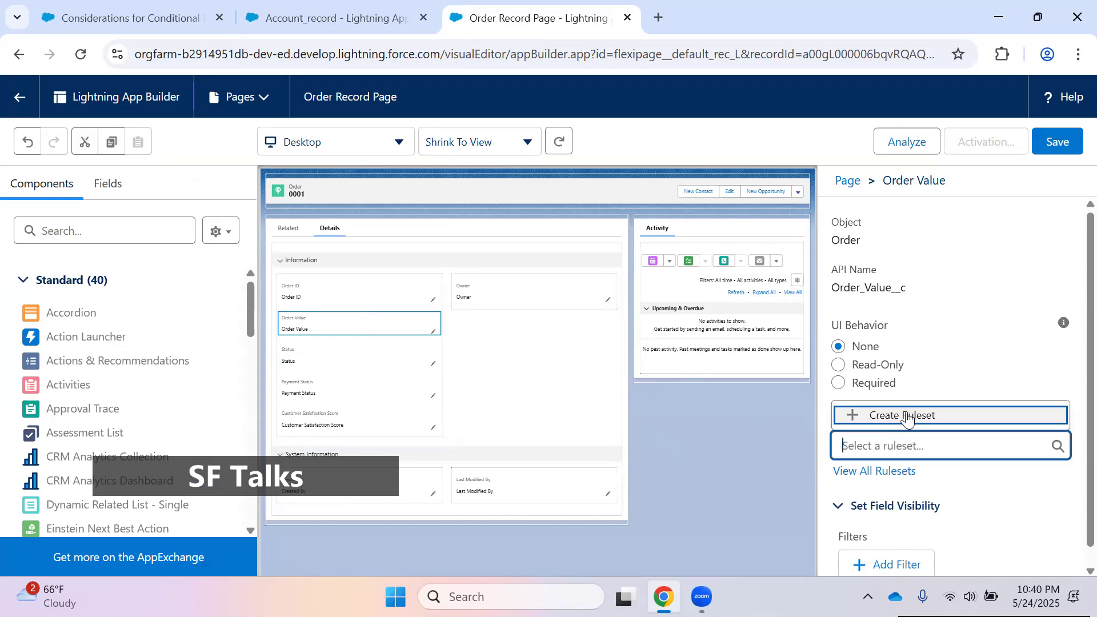
click(908, 416)
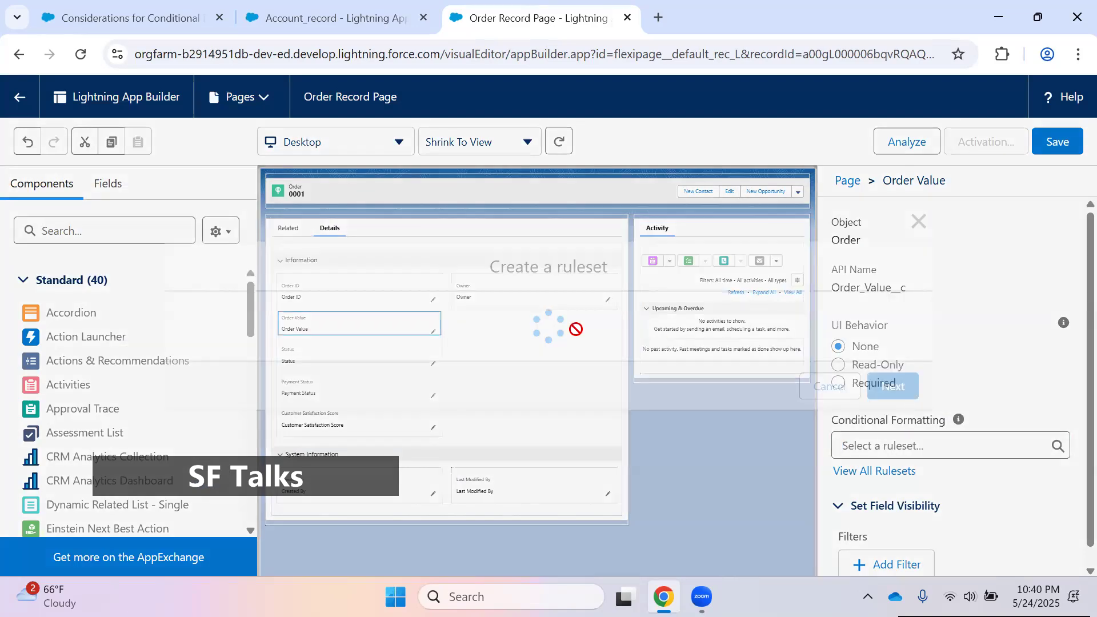
text(Ordervalue)
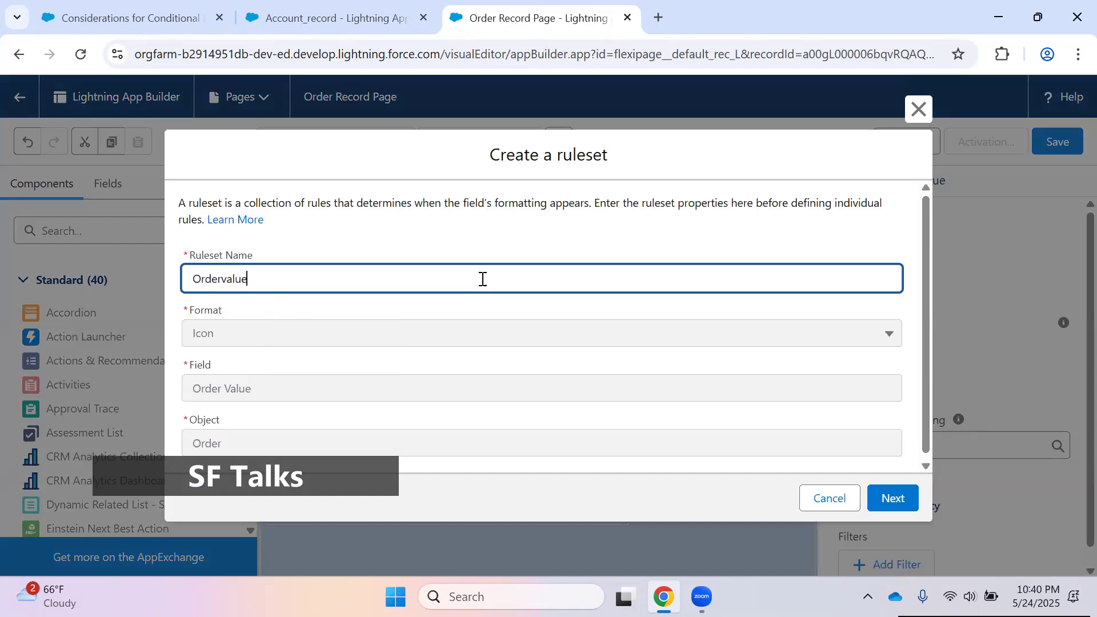
click(517, 309)
drag(923, 384, 930, 446)
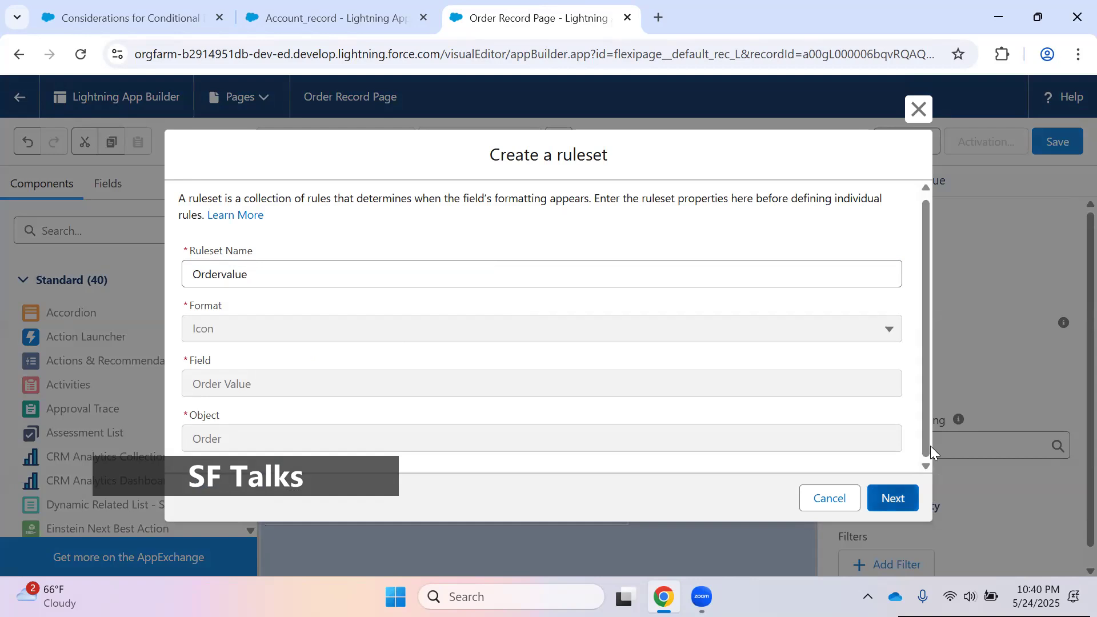
key(Return)
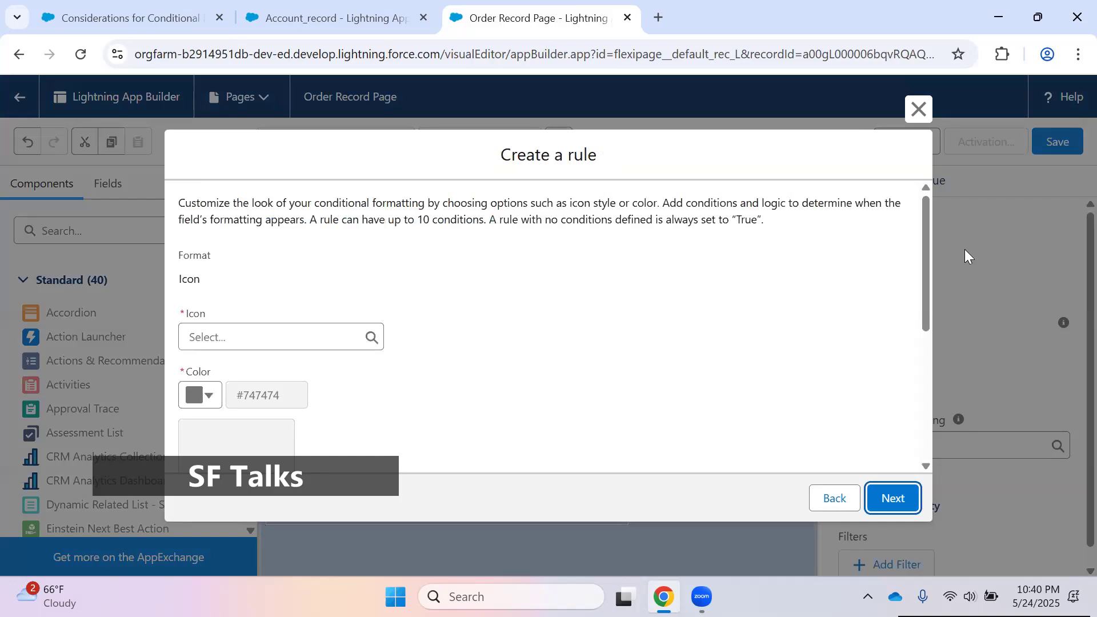
drag(928, 284, 920, 313)
click(307, 272)
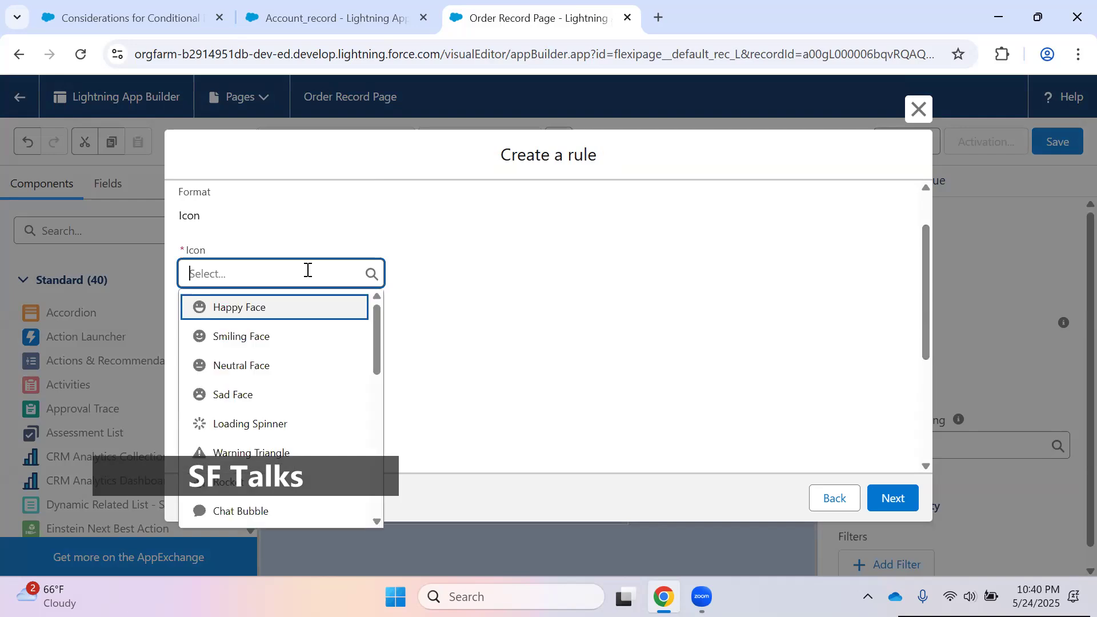
drag(376, 337, 376, 447)
click(396, 416)
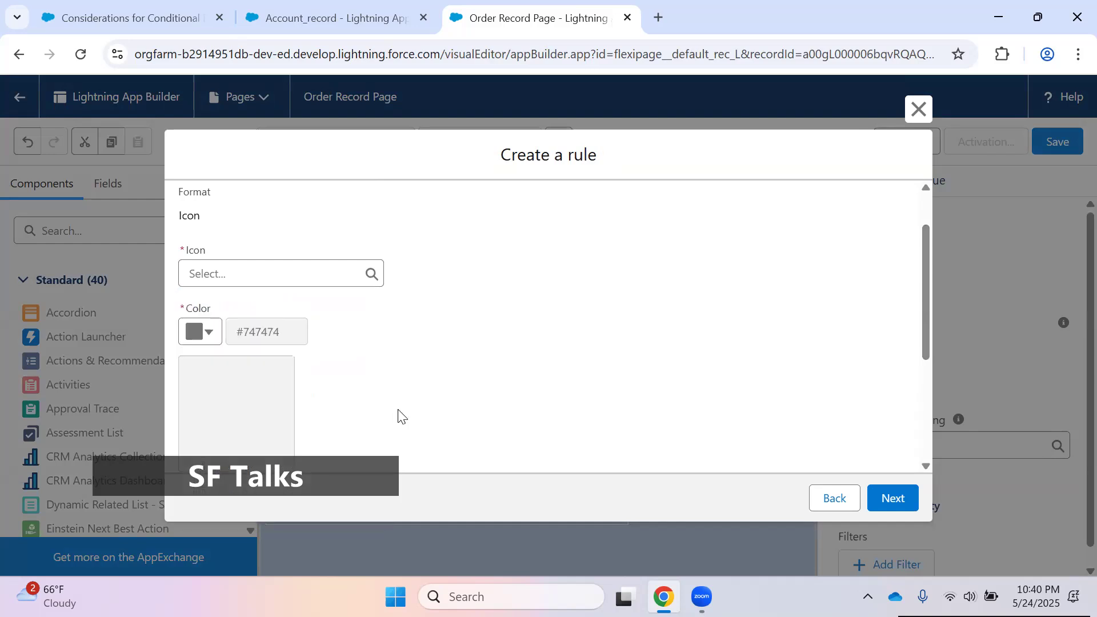
Step: Give the first Ordervalue rule a Thumbs Up icon in green
click(318, 275)
drag(375, 352, 379, 446)
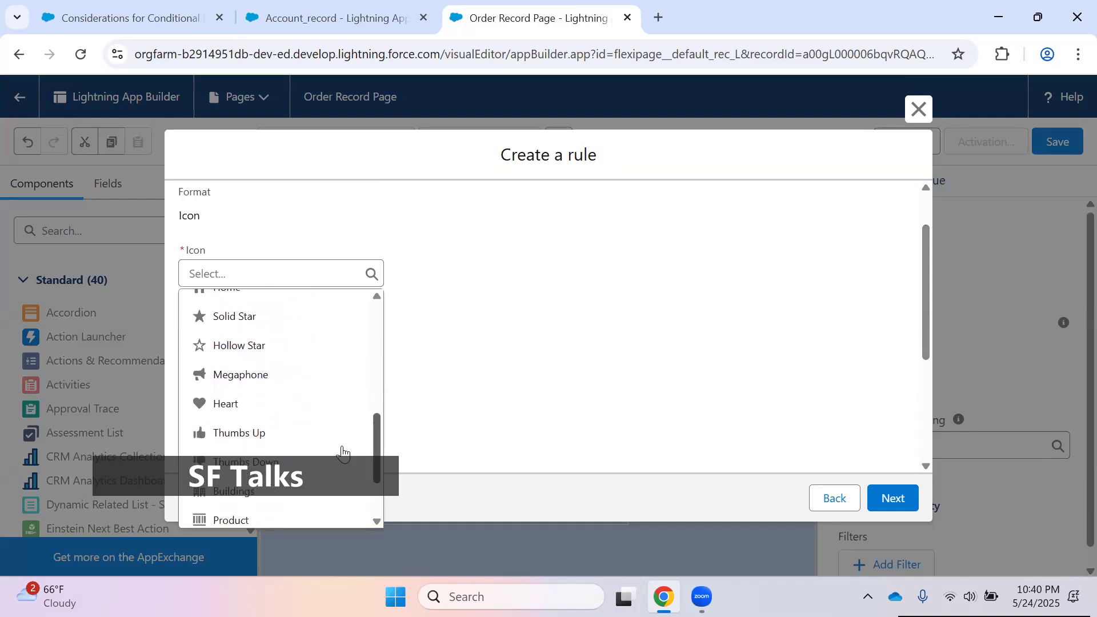
click(314, 442)
click(193, 333)
click(261, 375)
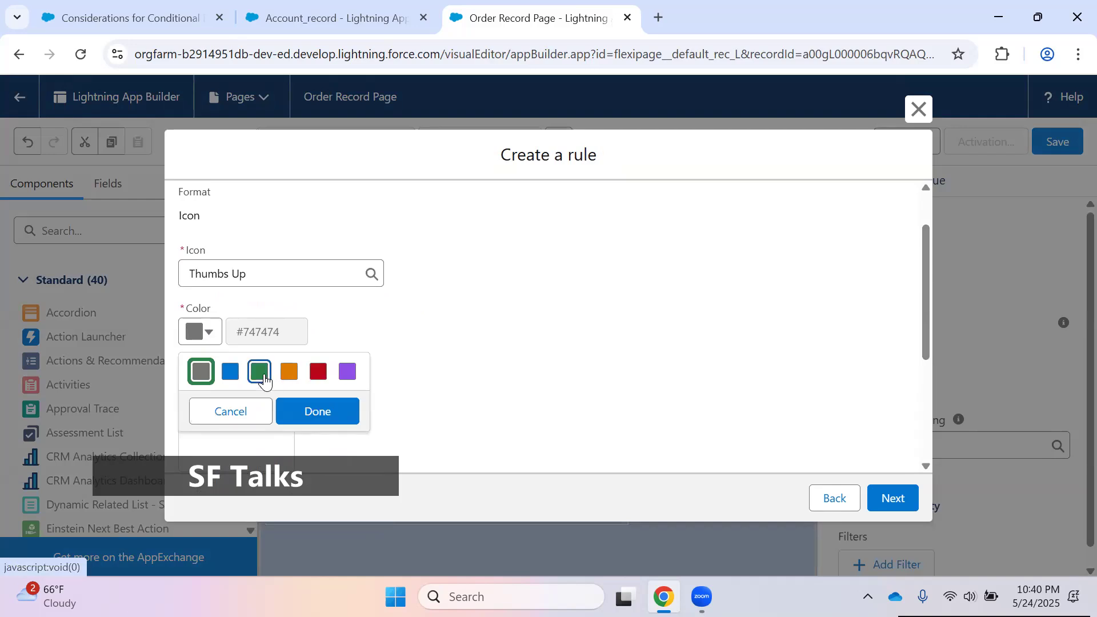
click(349, 414)
drag(930, 306, 936, 423)
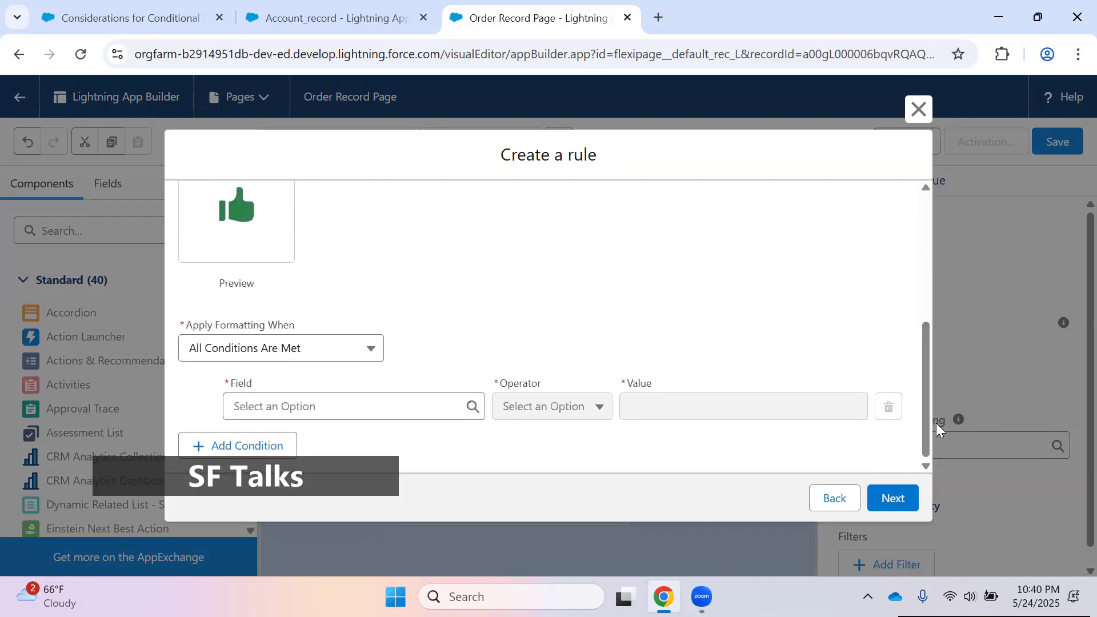
Step: Add the condition Order Value Greater Than or Equal 10000 to the green Thumbs Up rule and finish the rule
click(364, 416)
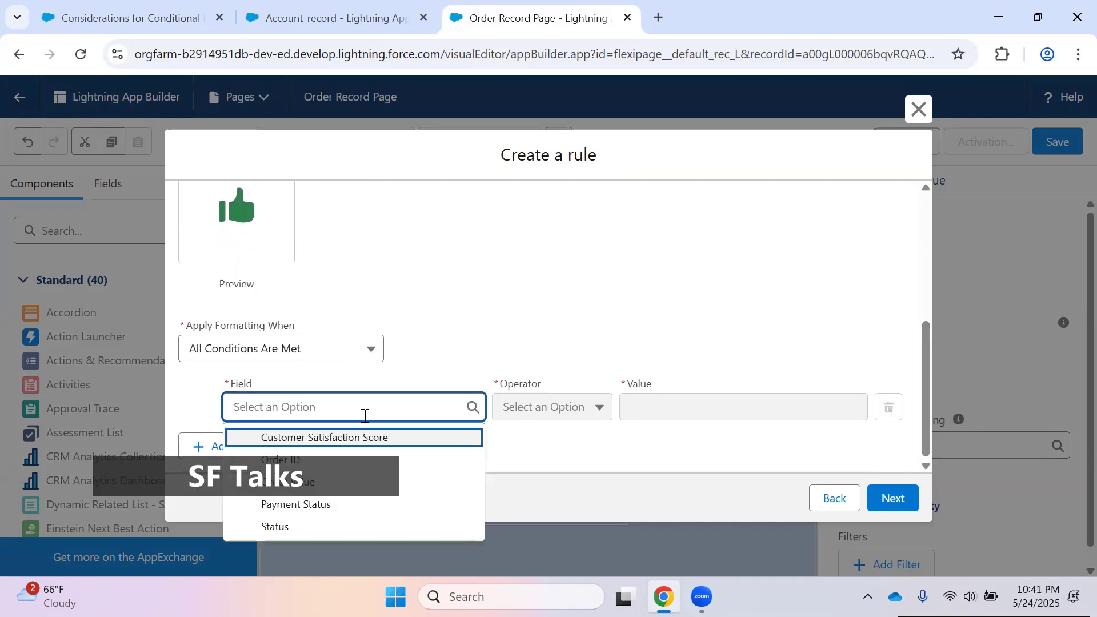
click(367, 483)
click(564, 416)
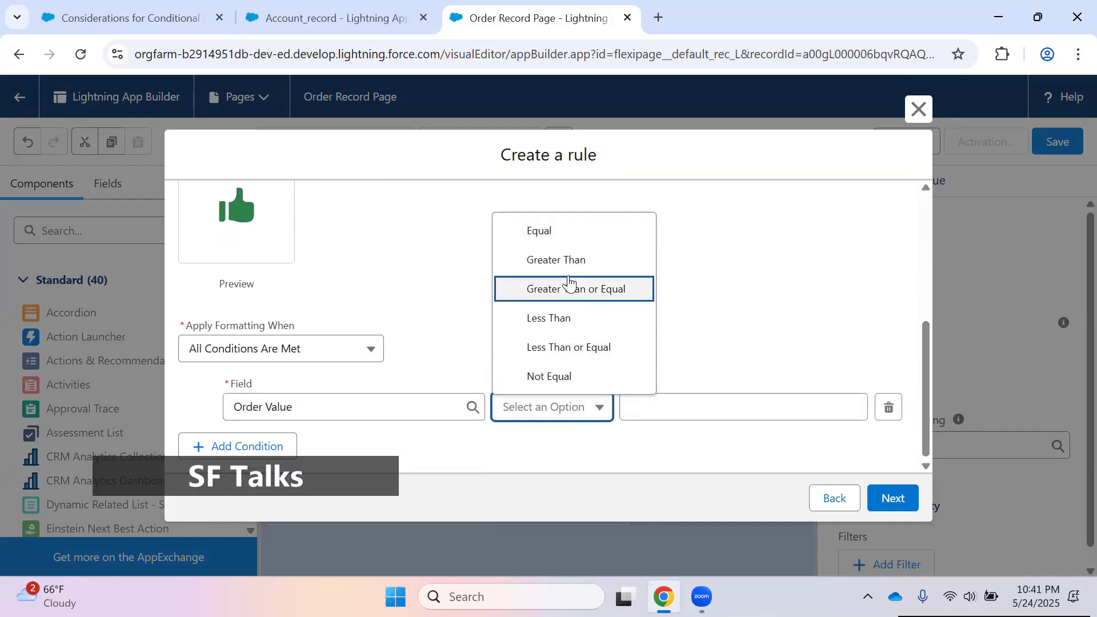
click(570, 288)
click(687, 411)
text(10000)
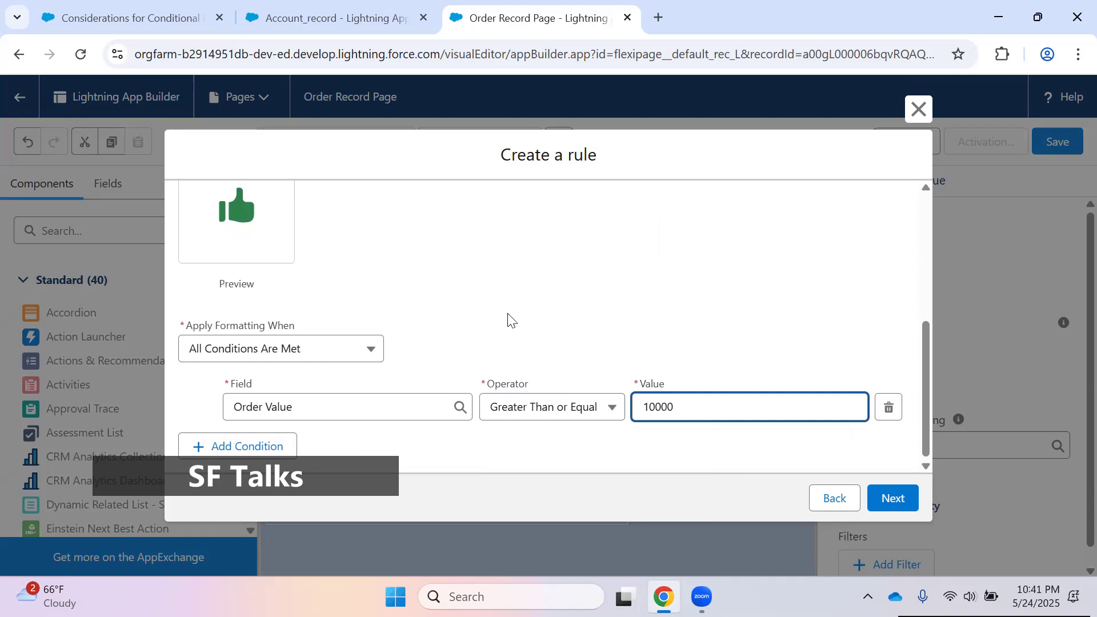
click(893, 498)
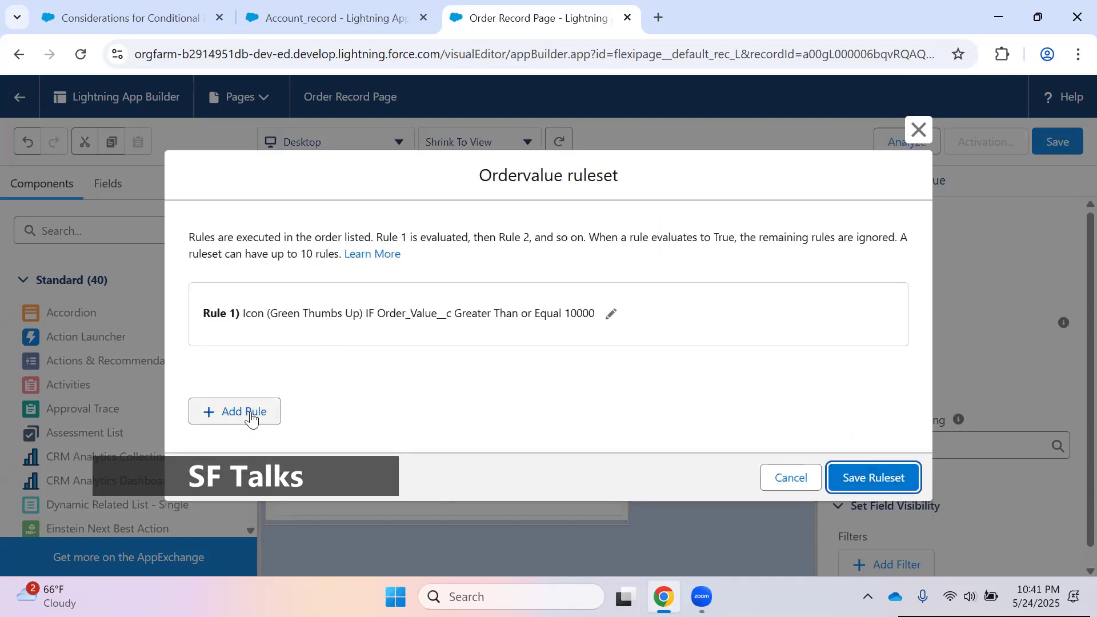
Step: Add a second rule to the Ordervalue ruleset with a Thumbs Down icon in red
click(252, 418)
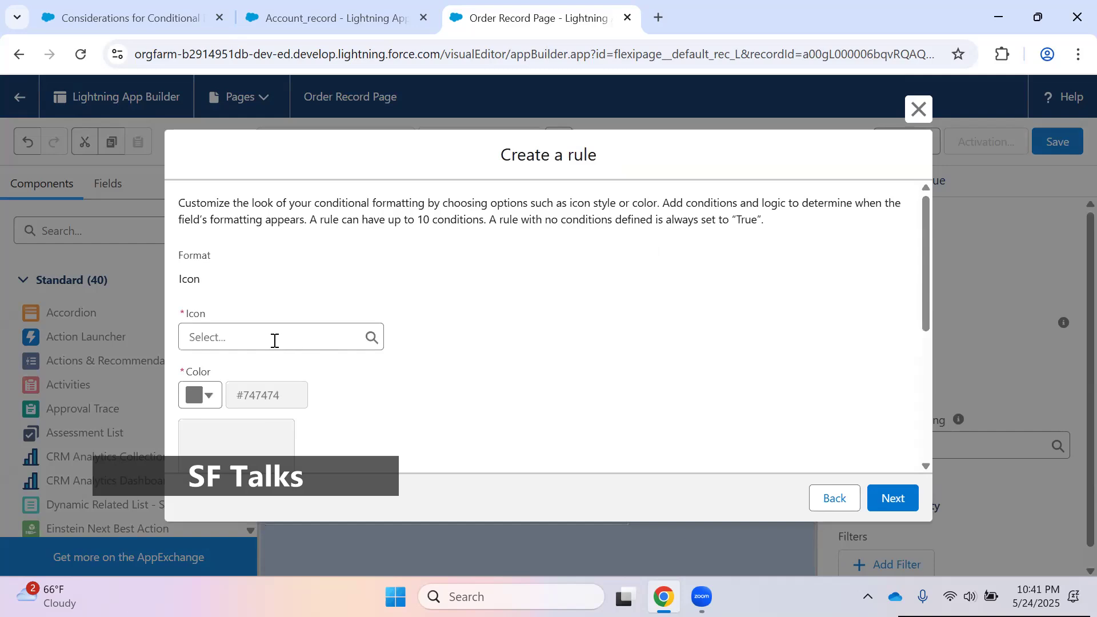
click(274, 339)
drag(376, 156, 380, 264)
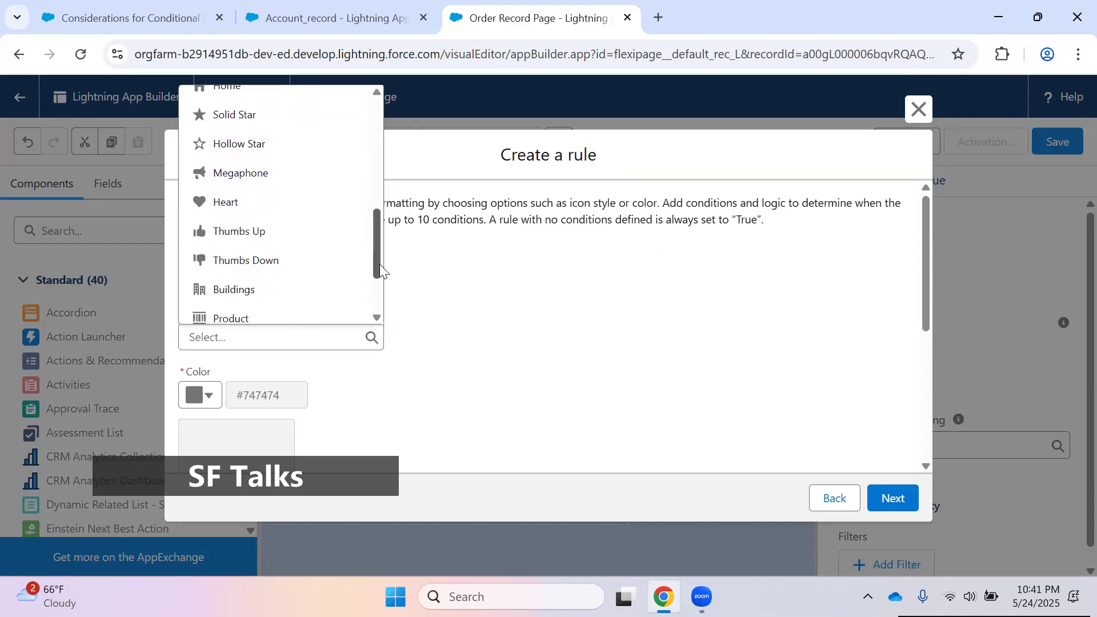
click(306, 267)
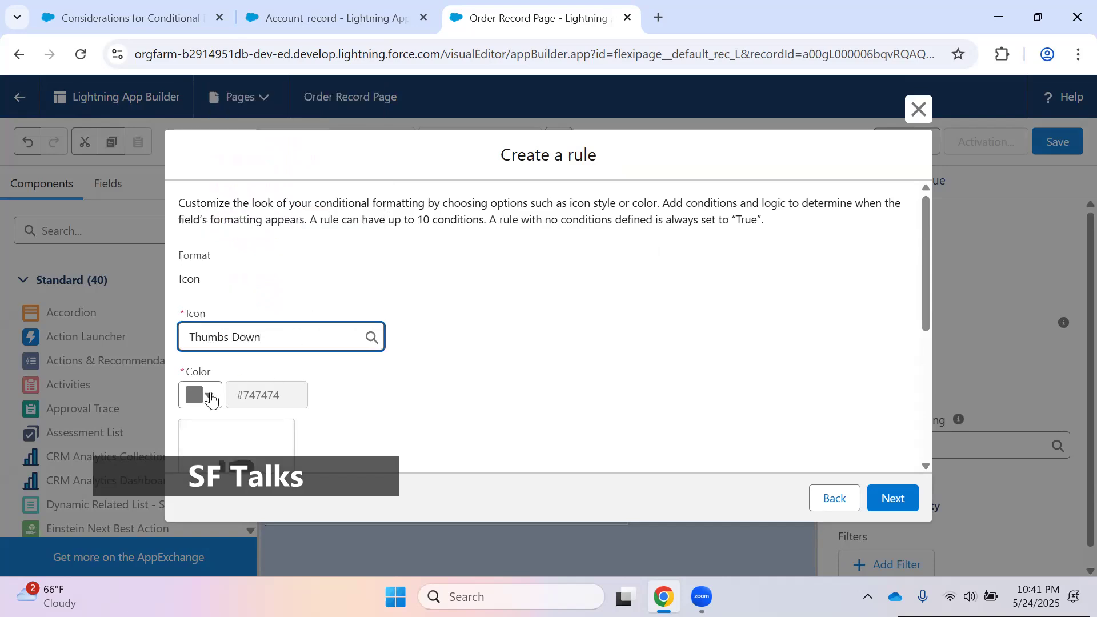
click(210, 398)
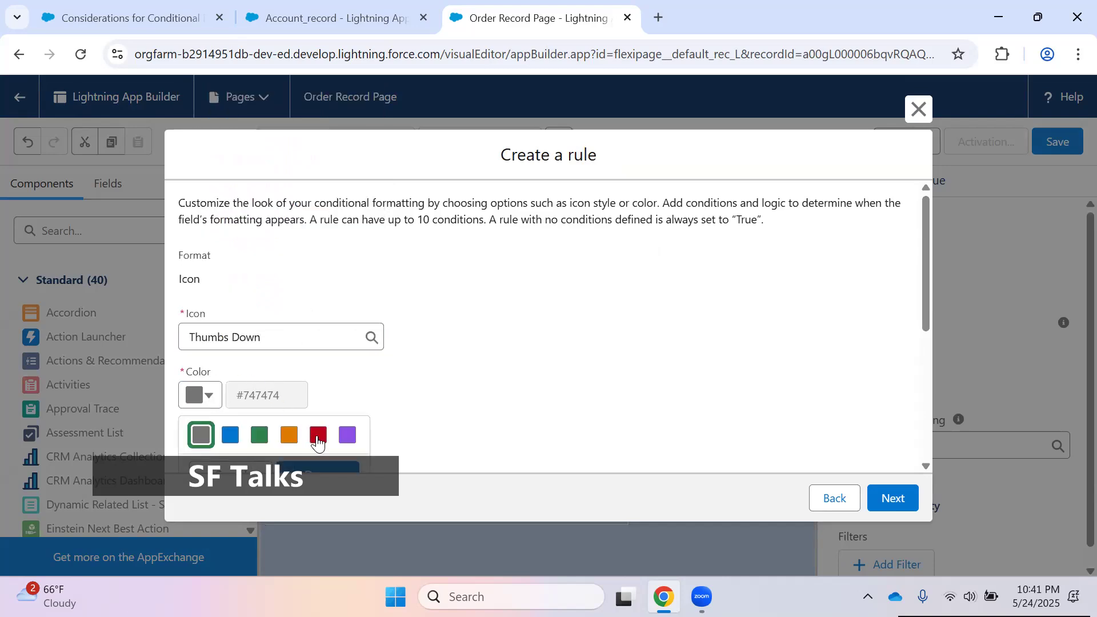
click(315, 437)
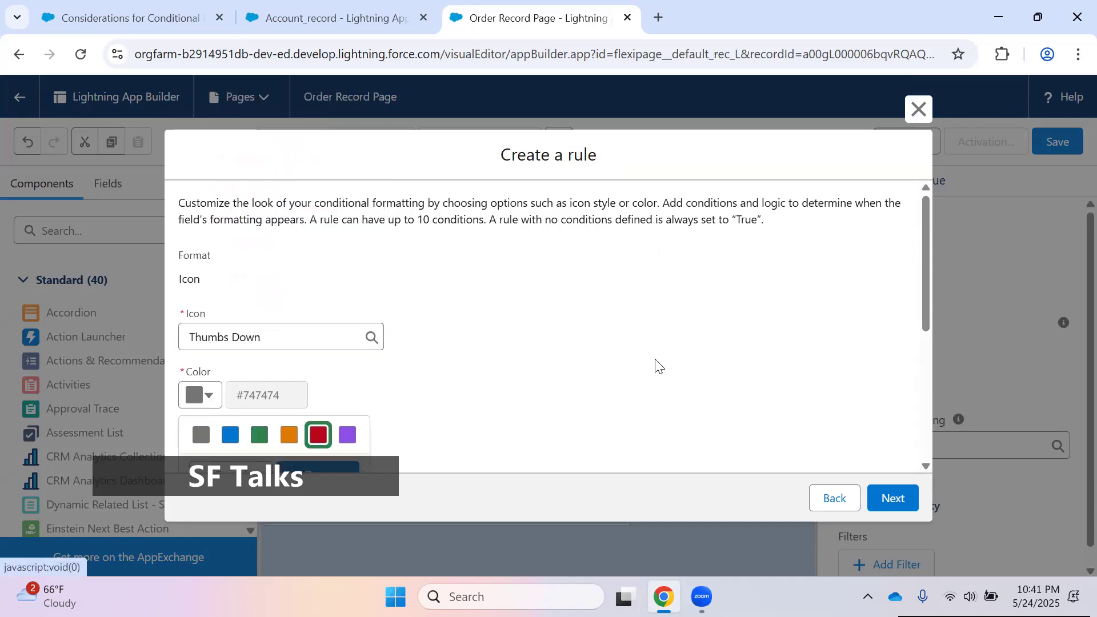
click(625, 419)
Step: Make the red Thumbs Down rule apply when Order Value is Less Than 10000, and save the Ordervalue ruleset
drag(924, 315, 945, 446)
click(441, 406)
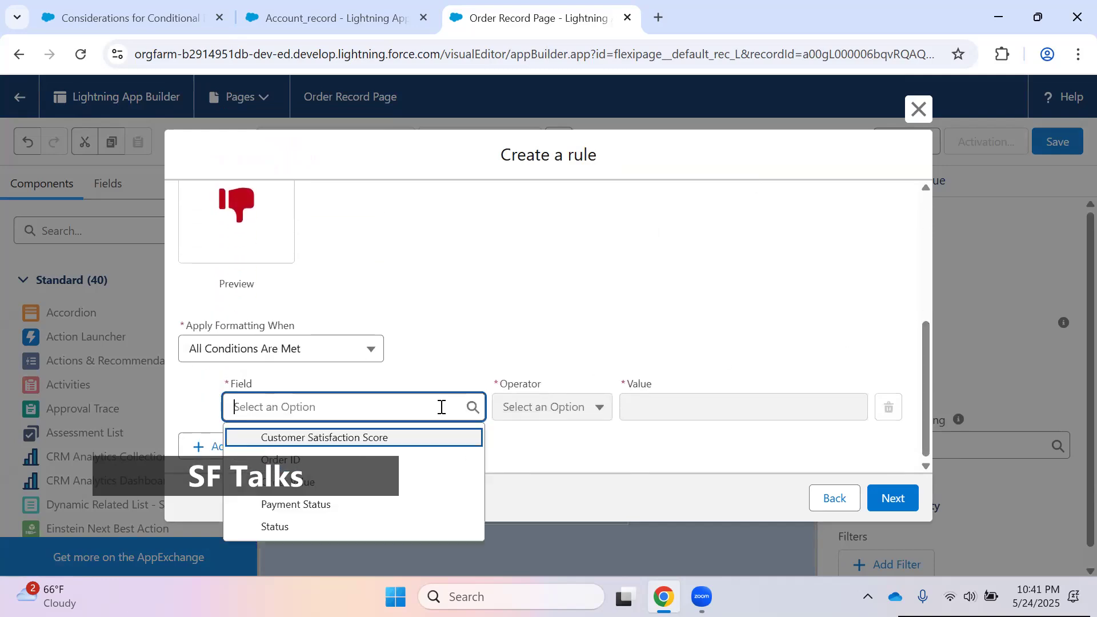
key(Return)
click(518, 419)
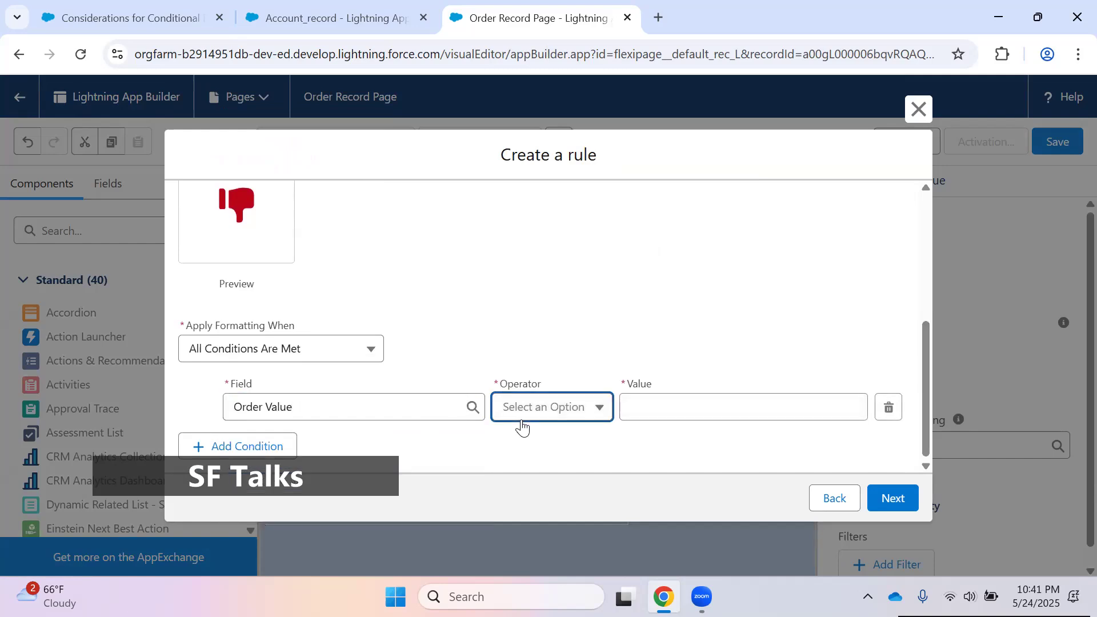
click(559, 318)
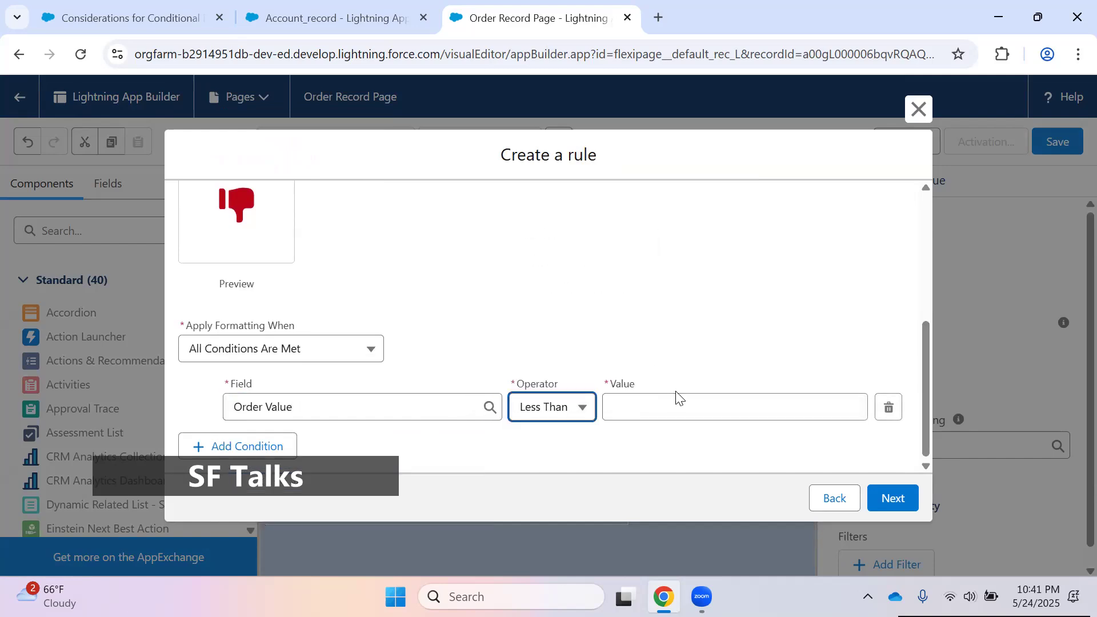
click(674, 406)
text(10000)
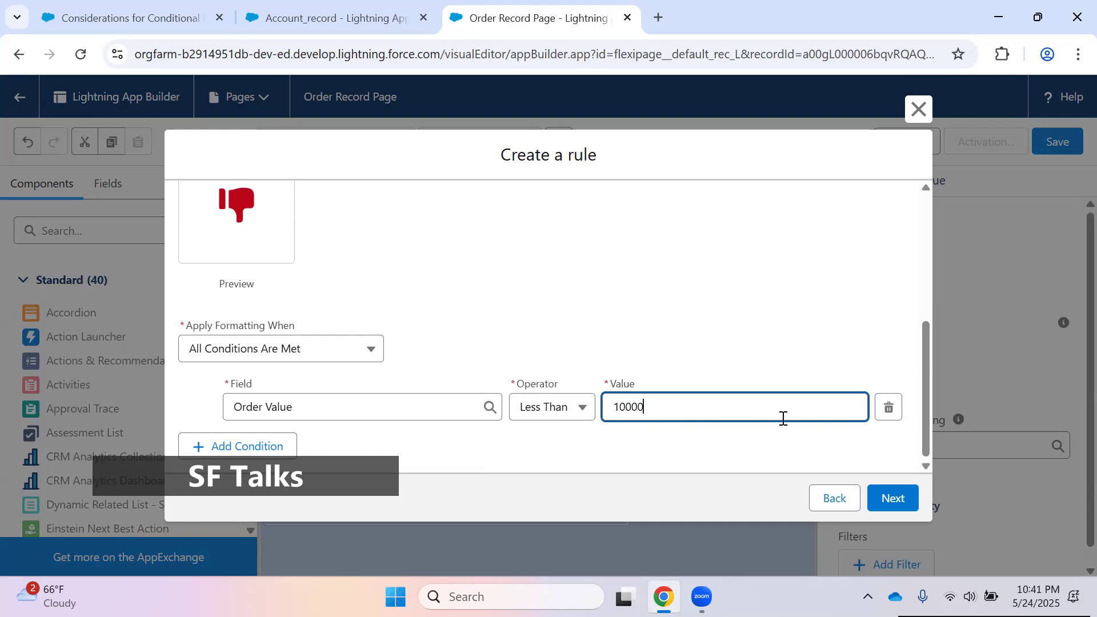
key(Return)
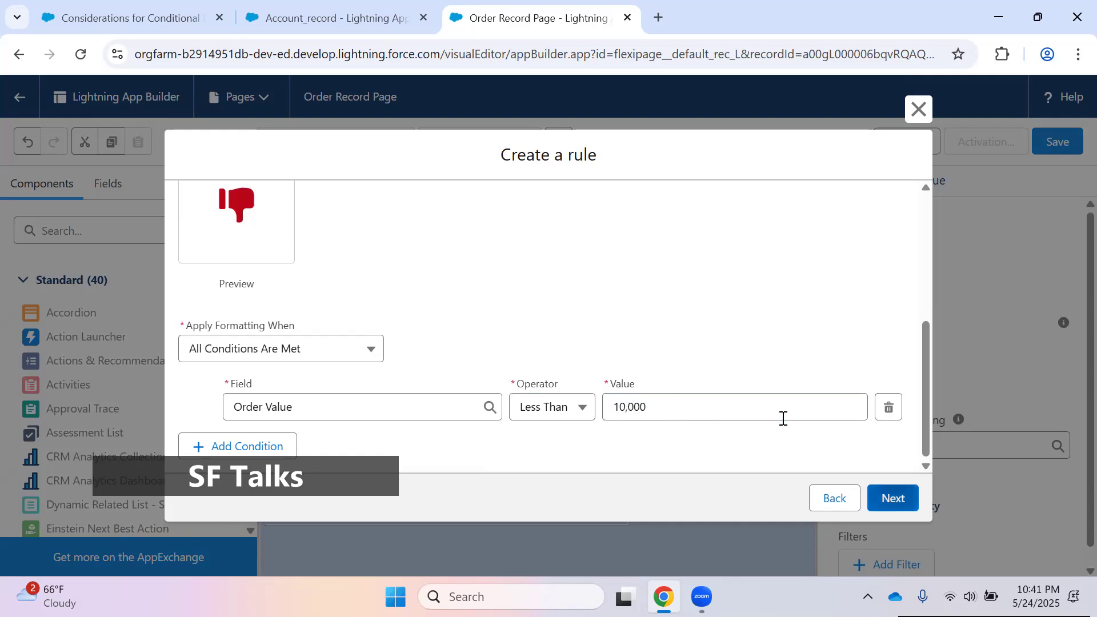
key(Return)
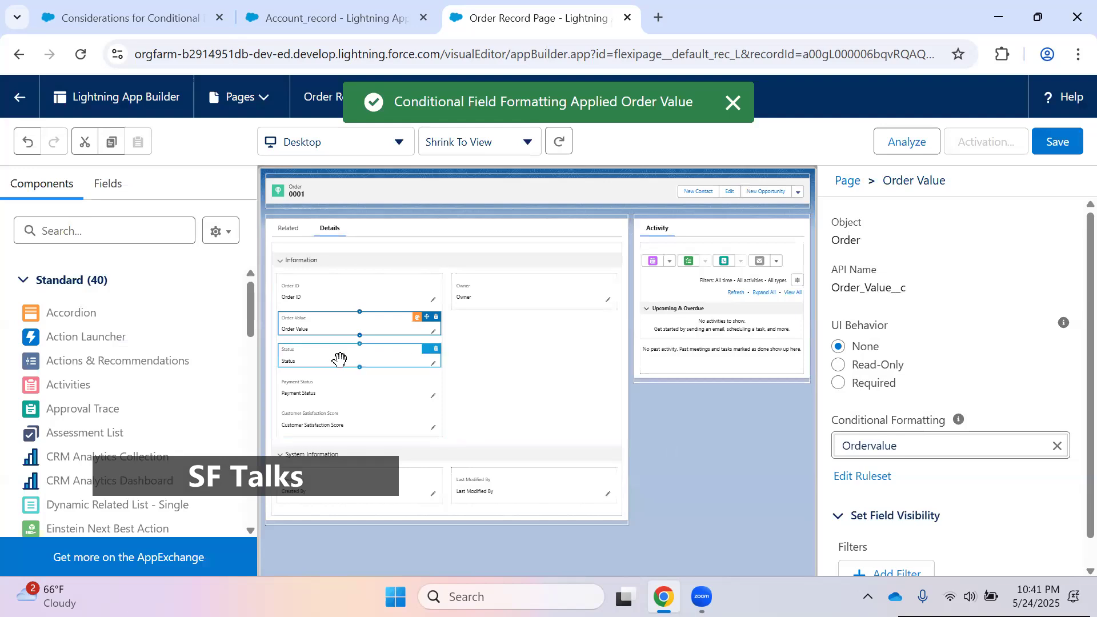
Step: Create a conditional formatting ruleset named status_rule for the Status field and proceed to its first rule
click(338, 359)
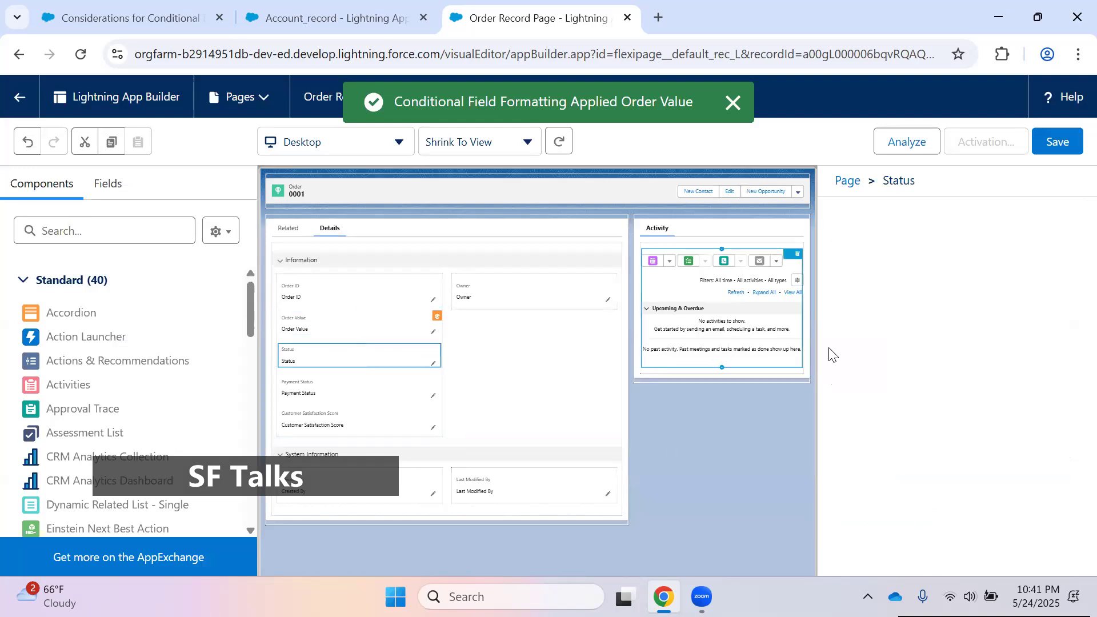
click(914, 444)
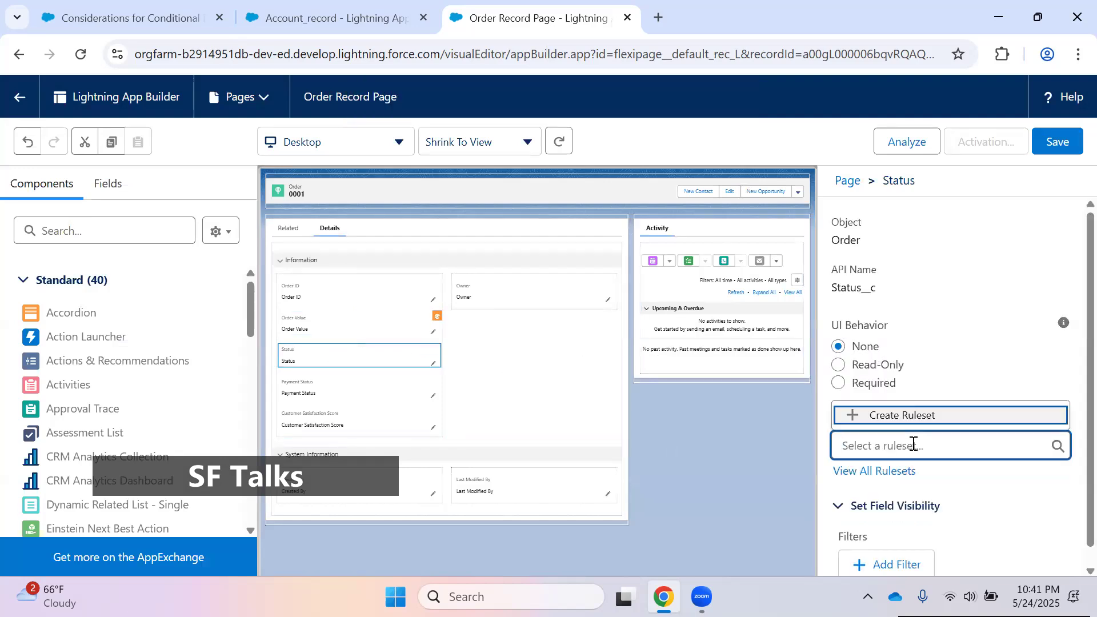
click(912, 416)
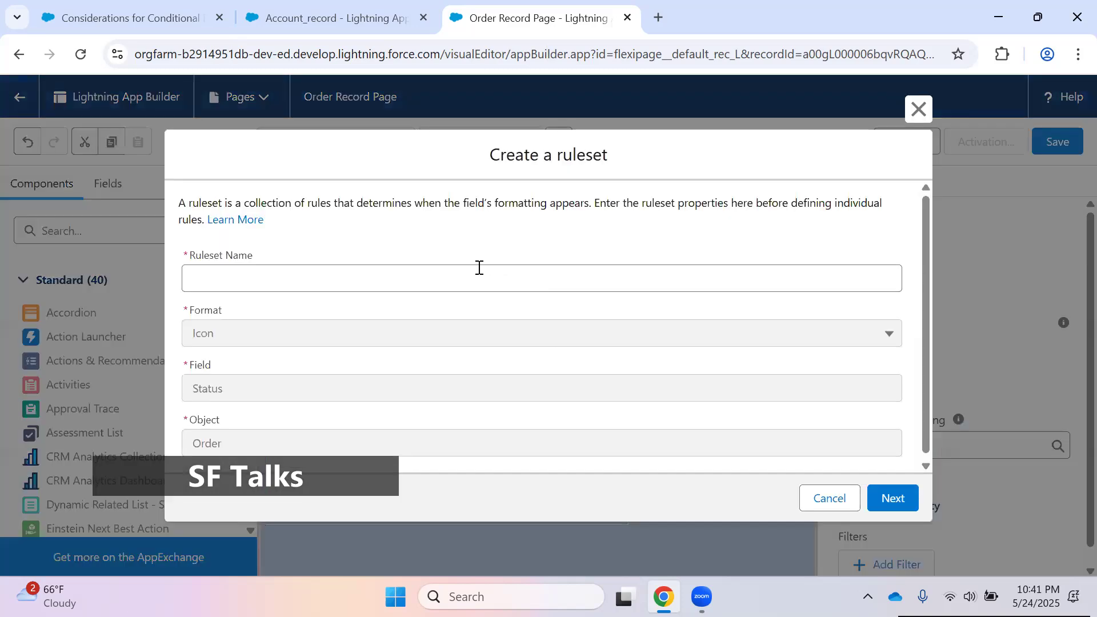
click(476, 278)
text(st)
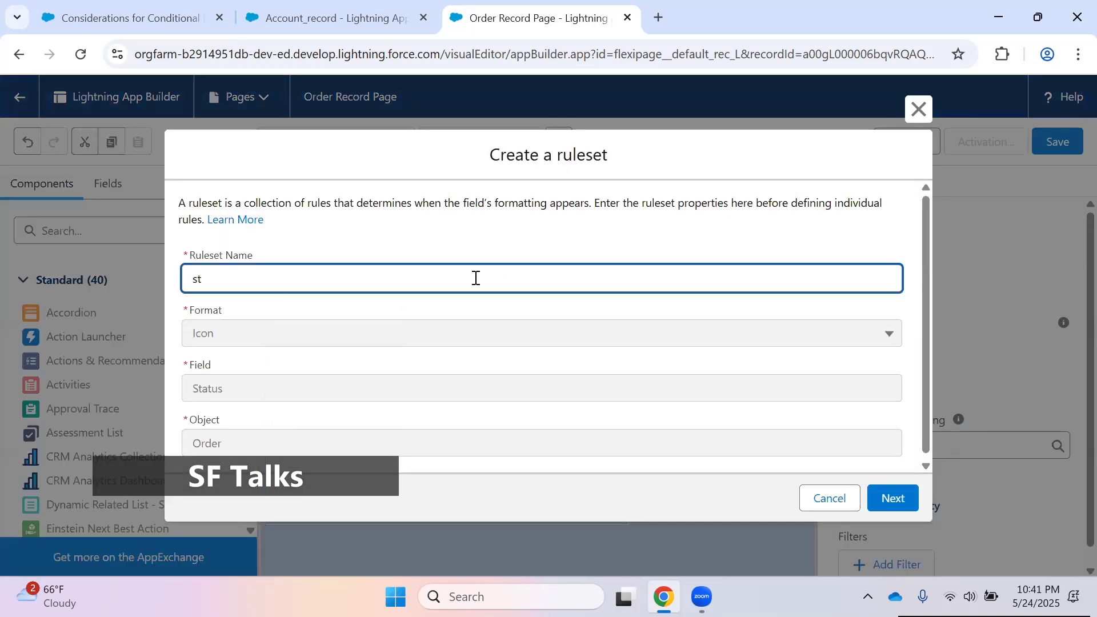
text(atus_rule)
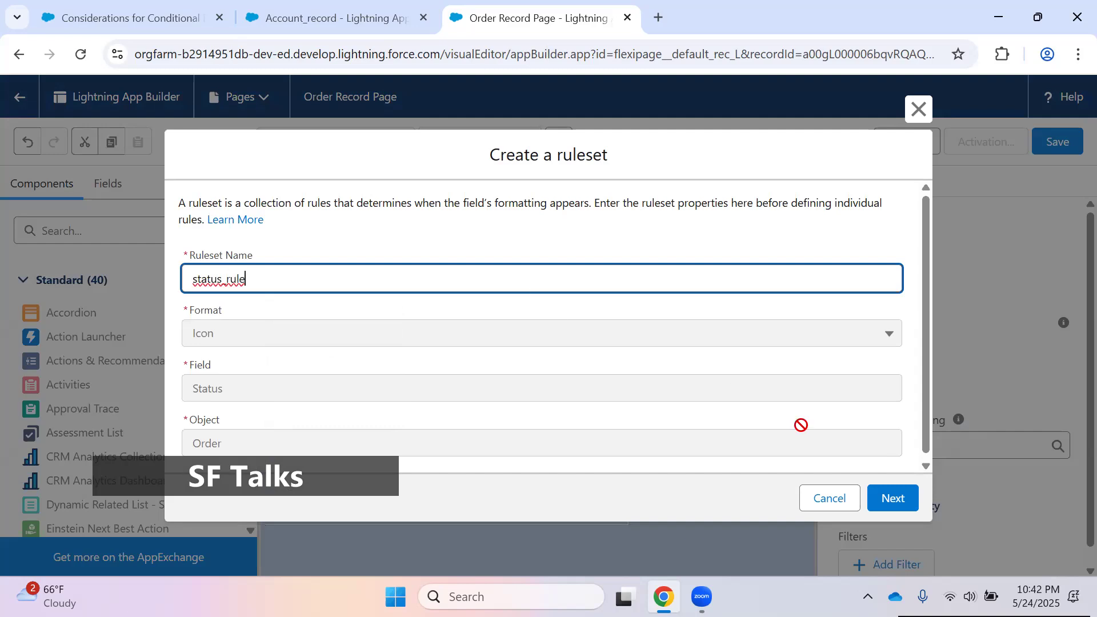
click(893, 498)
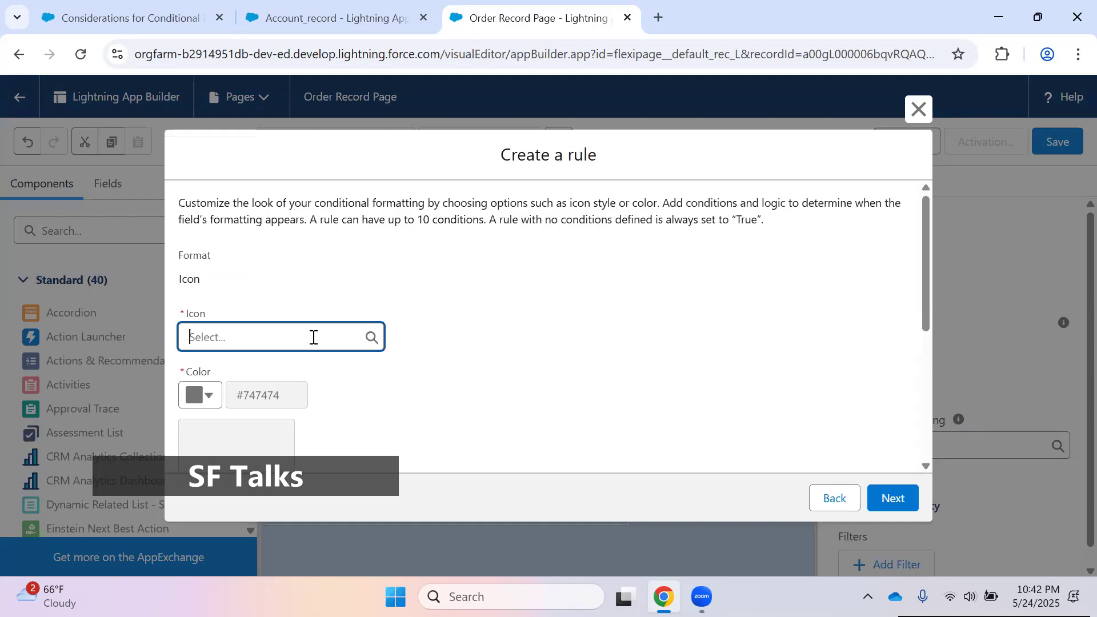
Step: Give the first status_rule rule a Solid Circle with Check icon in green
click(313, 336)
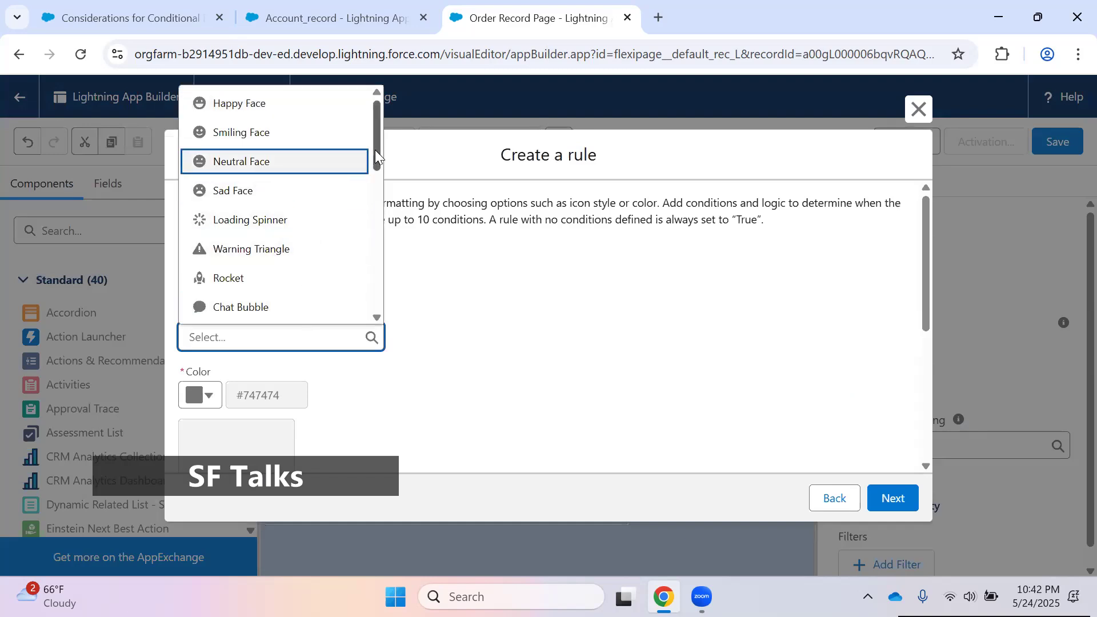
drag(377, 151, 376, 194)
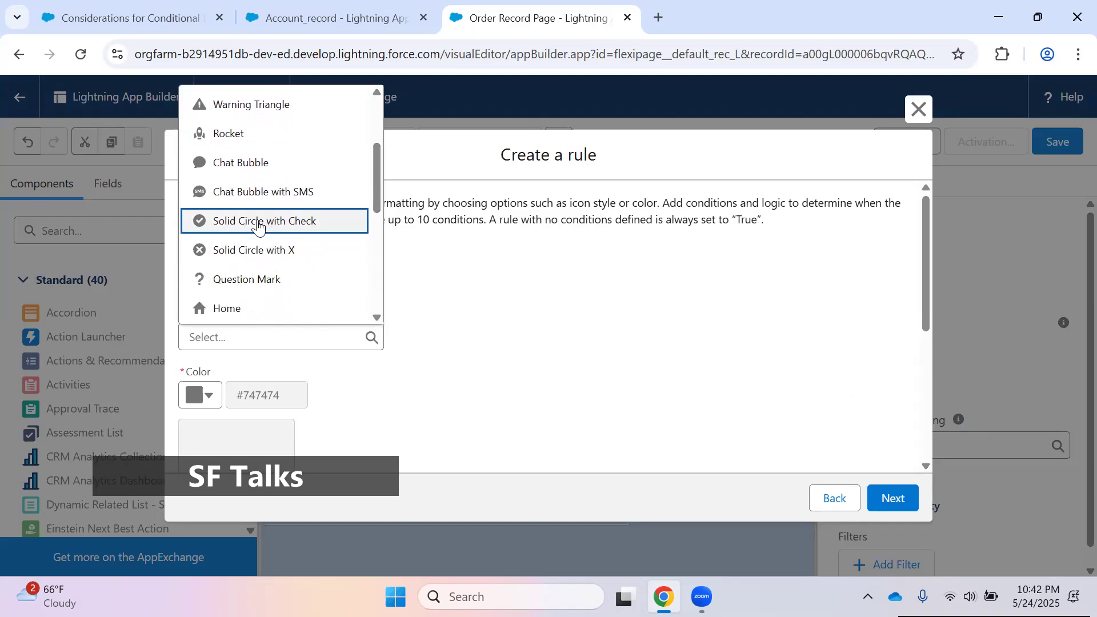
click(259, 225)
click(207, 399)
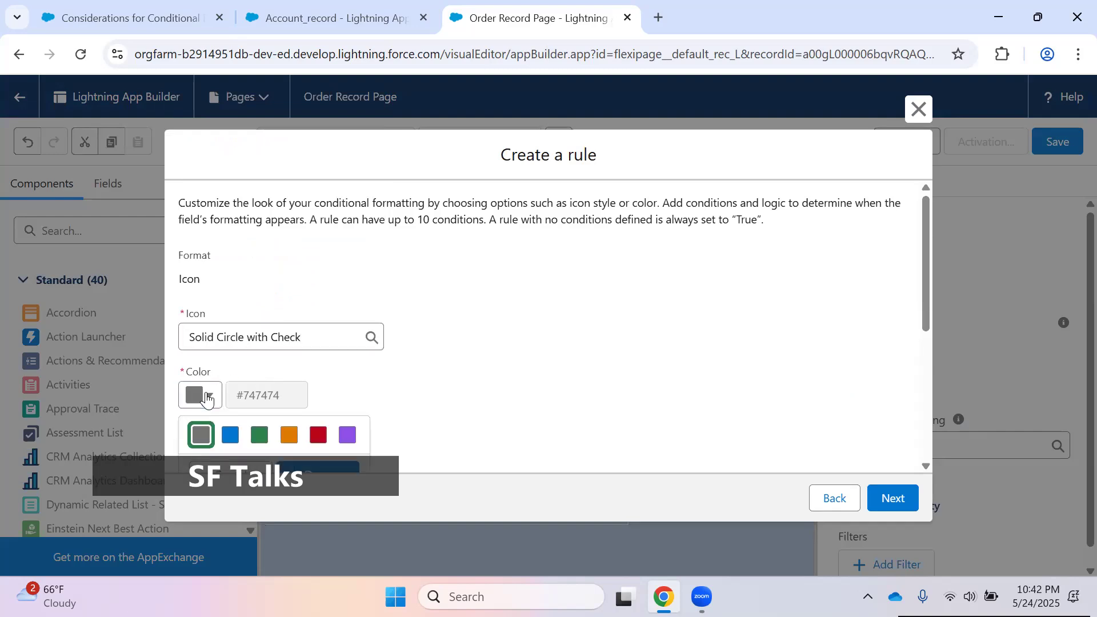
click(259, 435)
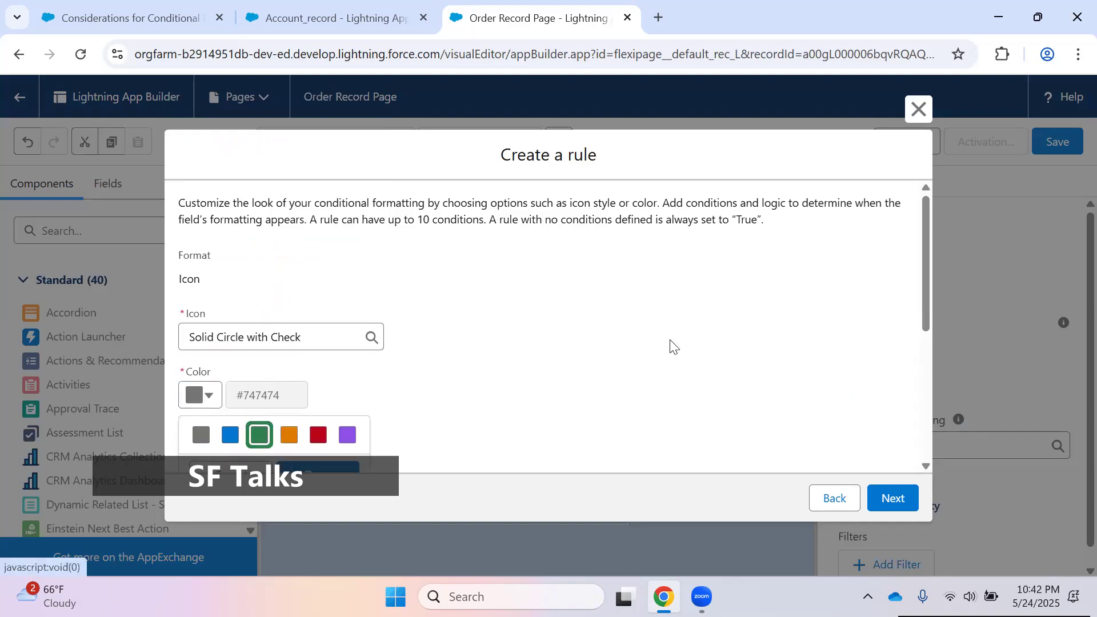
drag(928, 292, 927, 339)
click(329, 384)
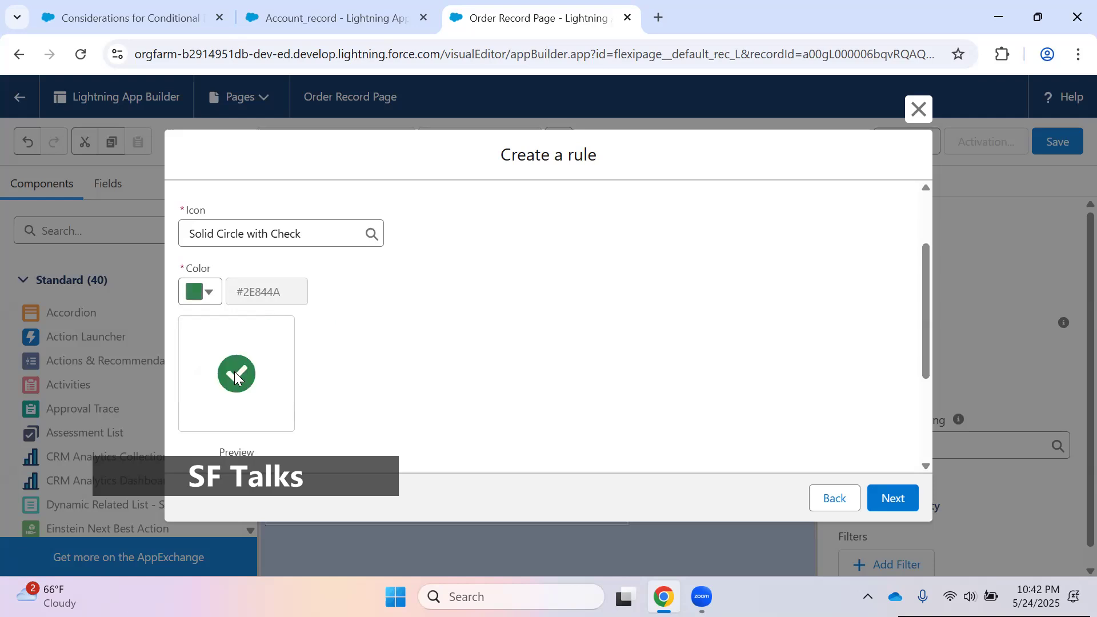
Step: Add the condition Status Equal Delivered to the green check rule and finish the rule
drag(926, 367, 928, 447)
click(429, 405)
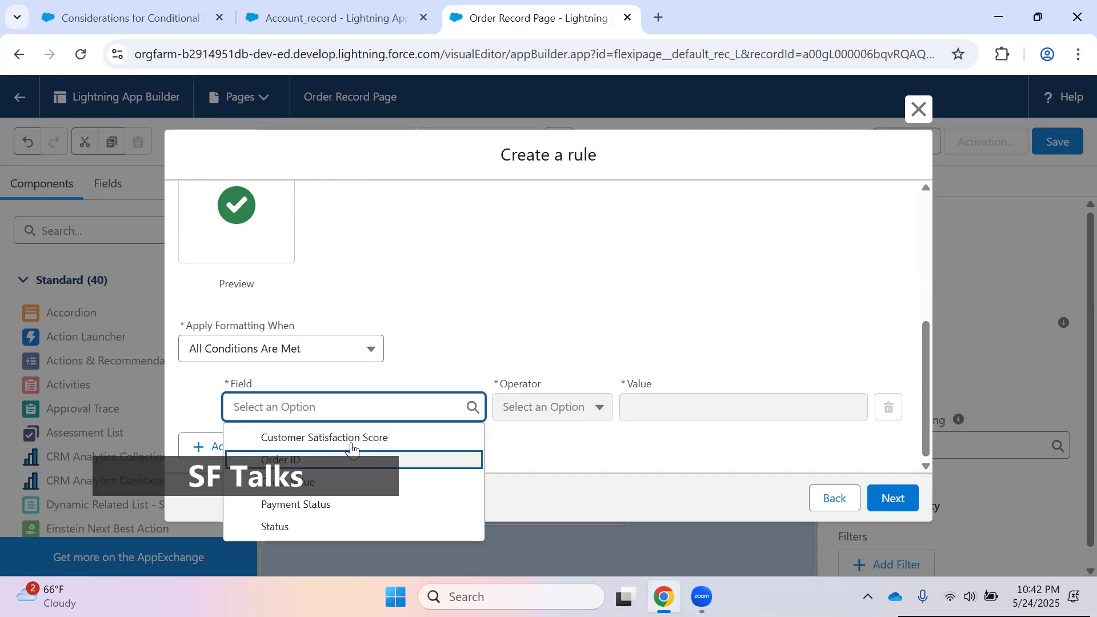
key(Down)
key(Down)
key(Return)
click(539, 403)
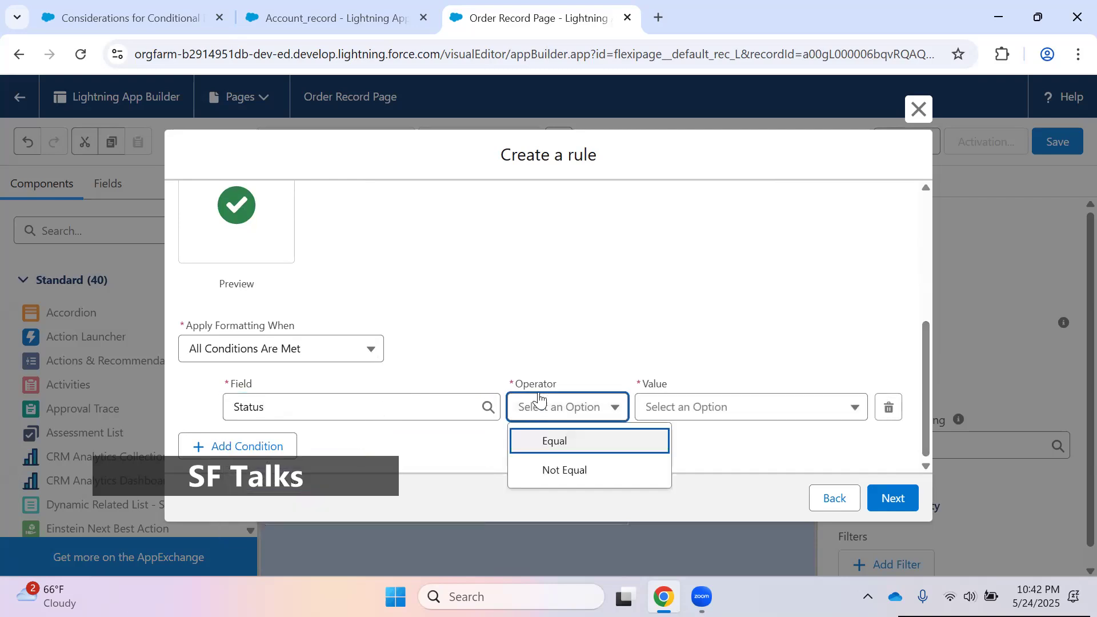
click(544, 449)
click(678, 409)
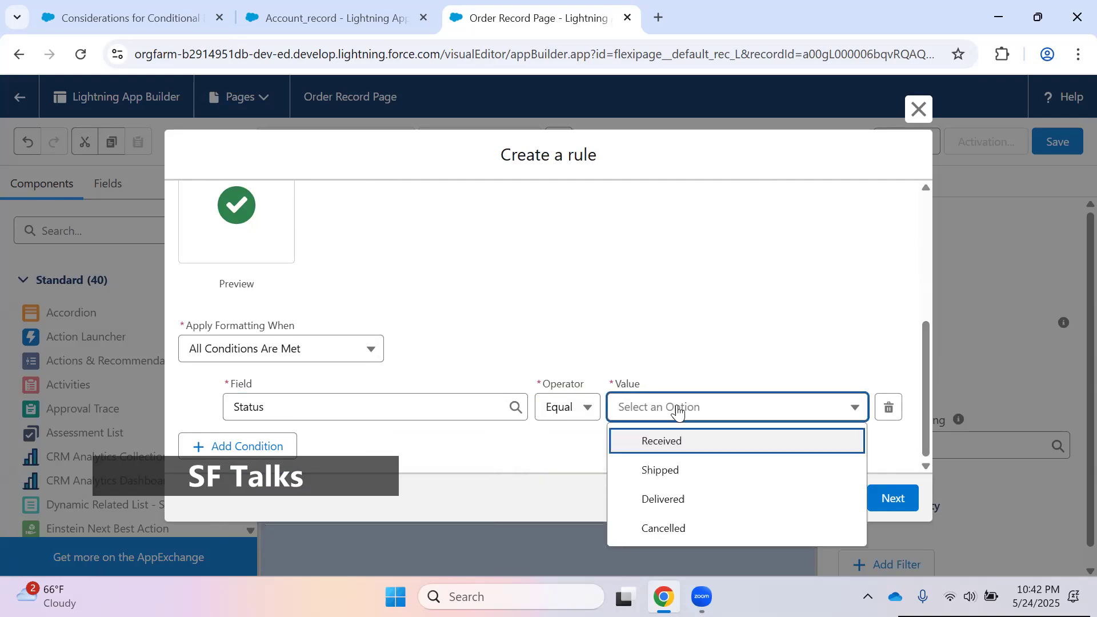
key(Down)
key(Down)
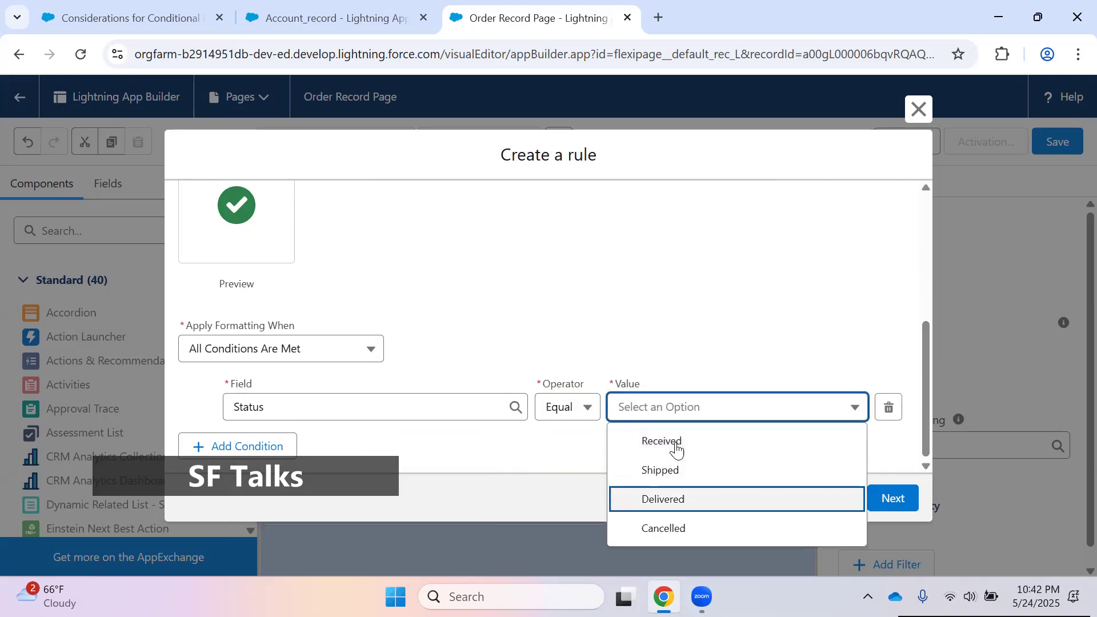
key(Return)
key(Tab)
key(Return)
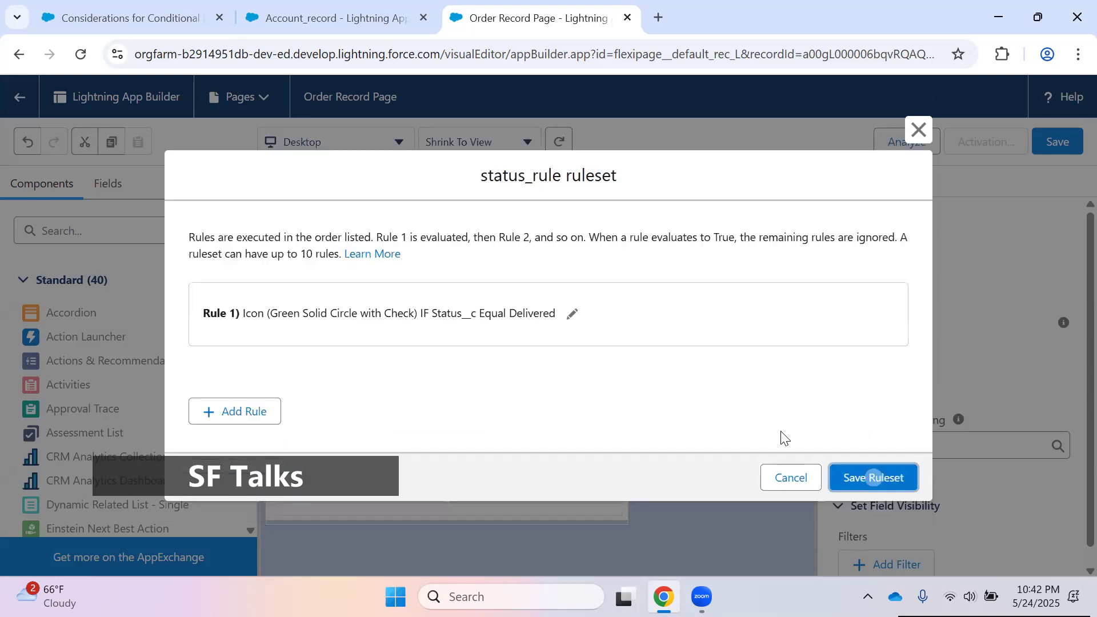
Step: Add a second rule to the status_rule ruleset with a Solid Circle with X icon in red
click(252, 412)
click(263, 343)
drag(378, 157, 377, 201)
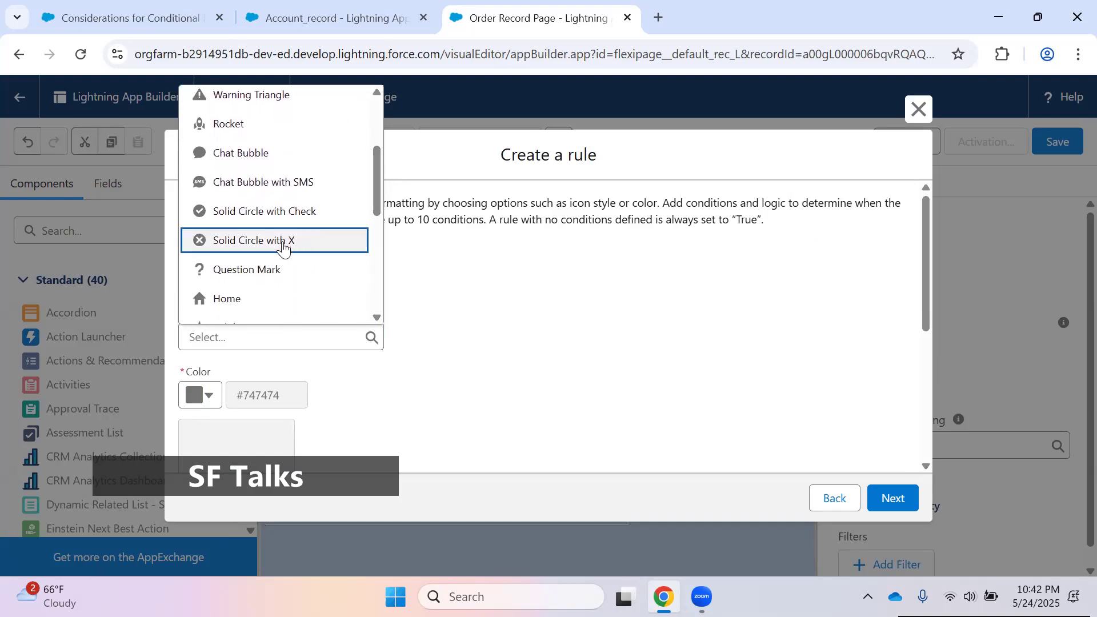
click(284, 246)
click(200, 396)
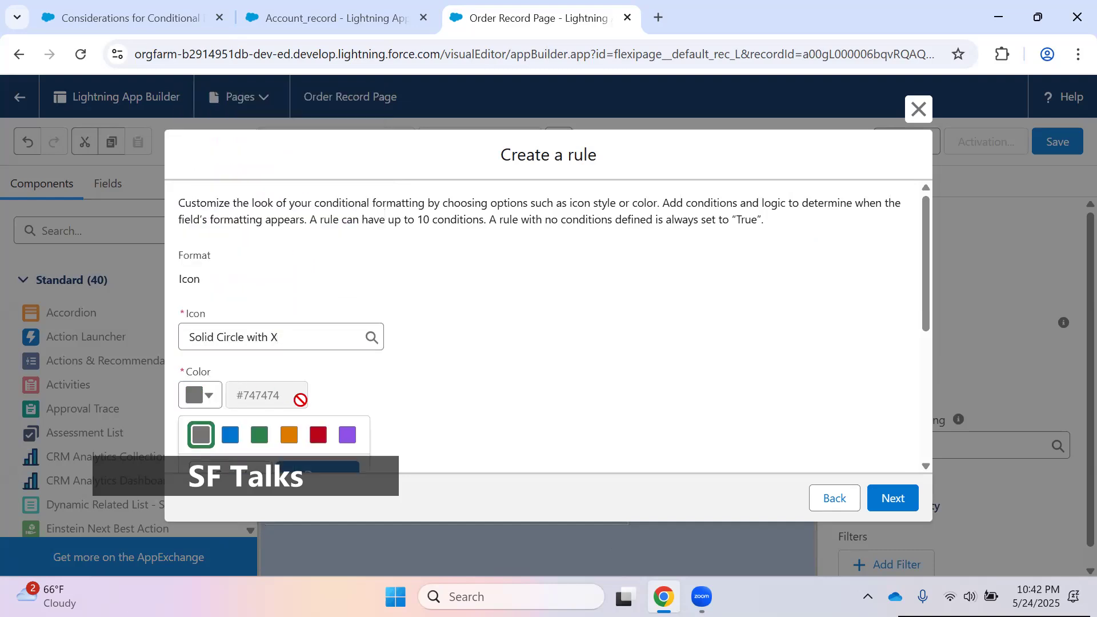
click(319, 436)
click(318, 466)
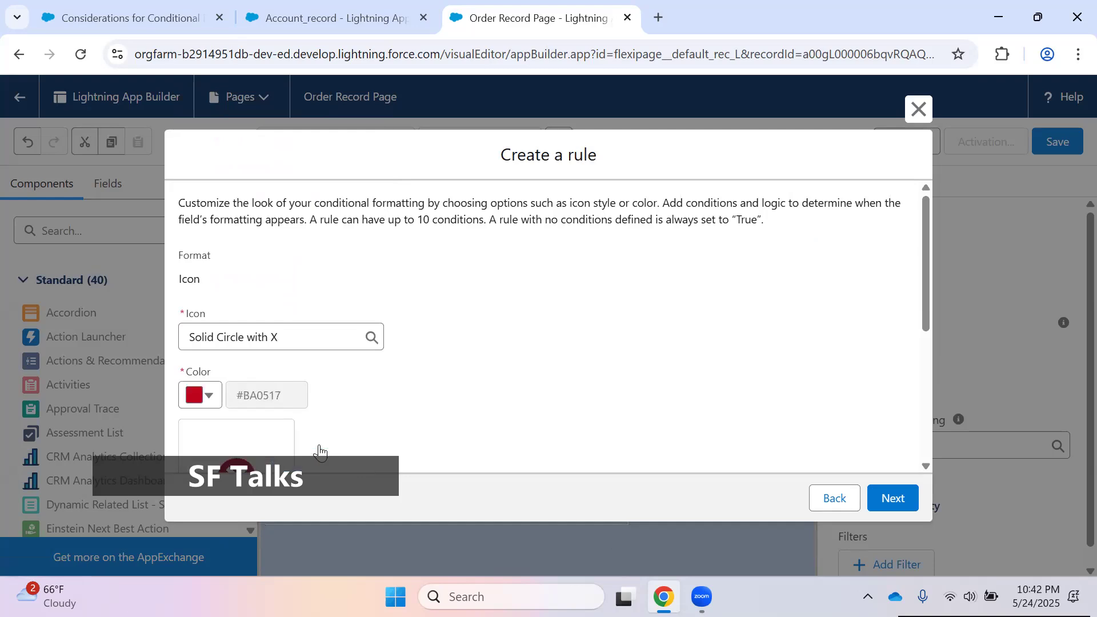
Step: Add the condition Status Equal Cancelled to the red X rule and finish the rule
drag(926, 288, 934, 399)
click(458, 439)
text(s)
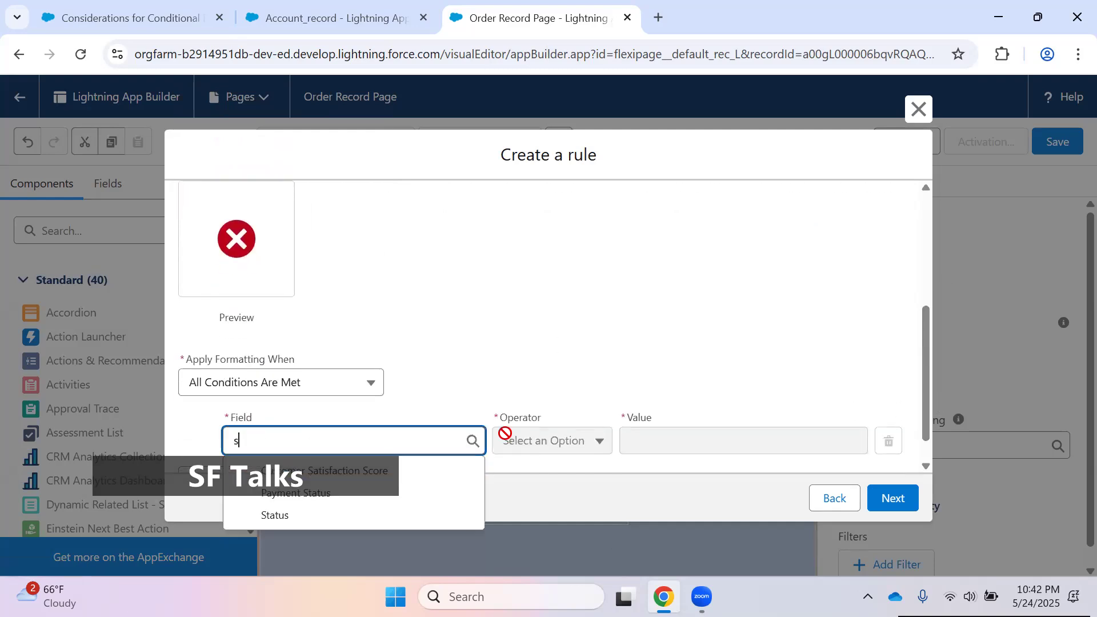
key(Down)
key(Down)
key(Down)
key(Return)
click(529, 448)
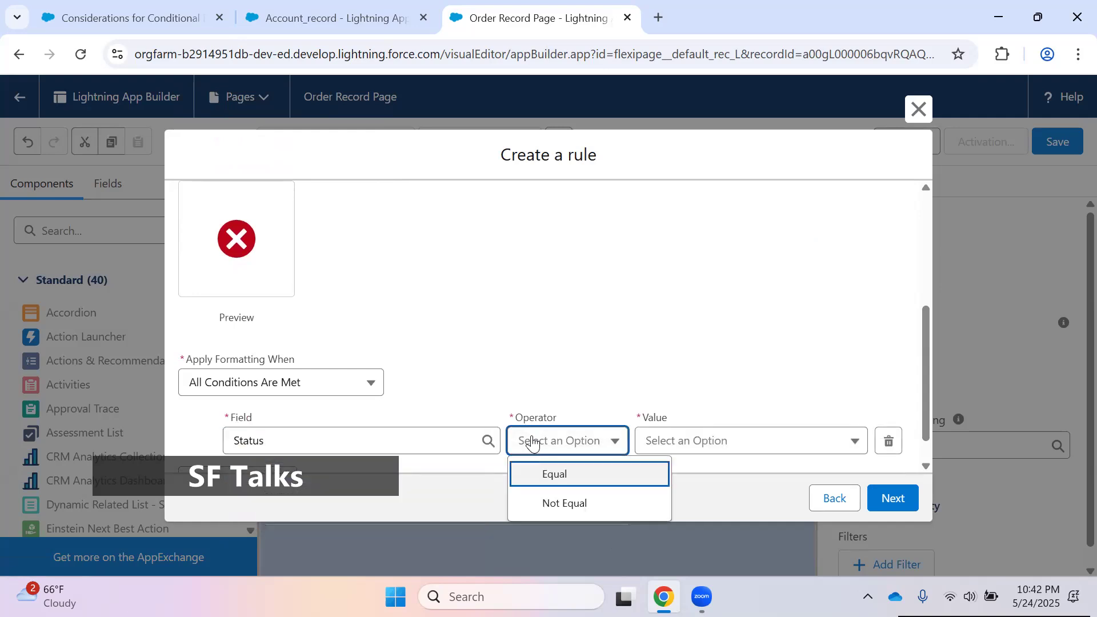
key(Return)
click(678, 451)
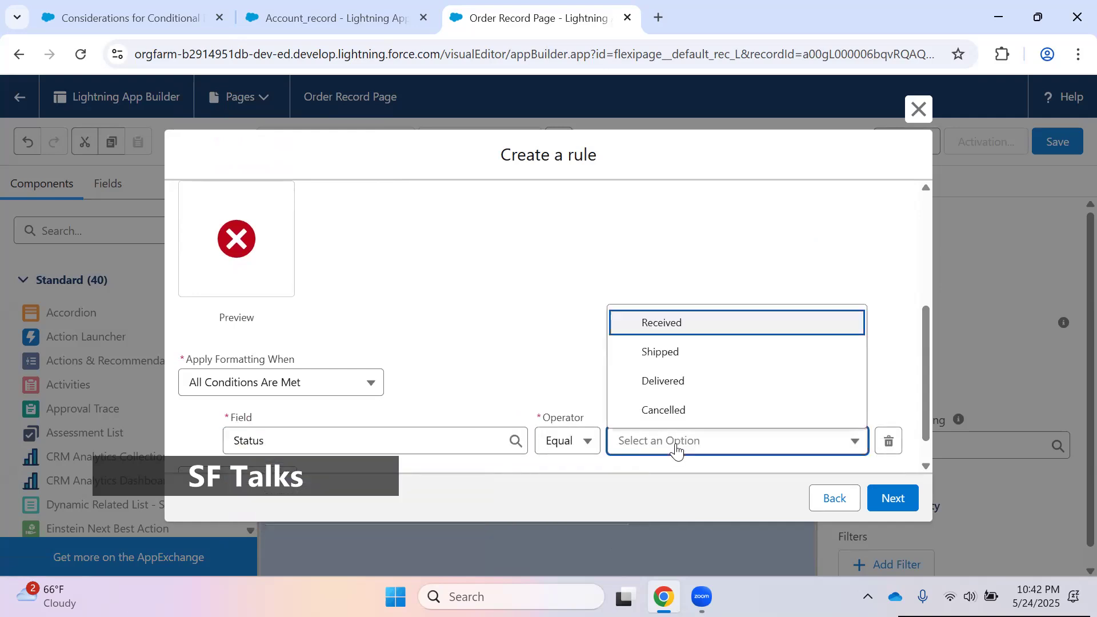
click(683, 411)
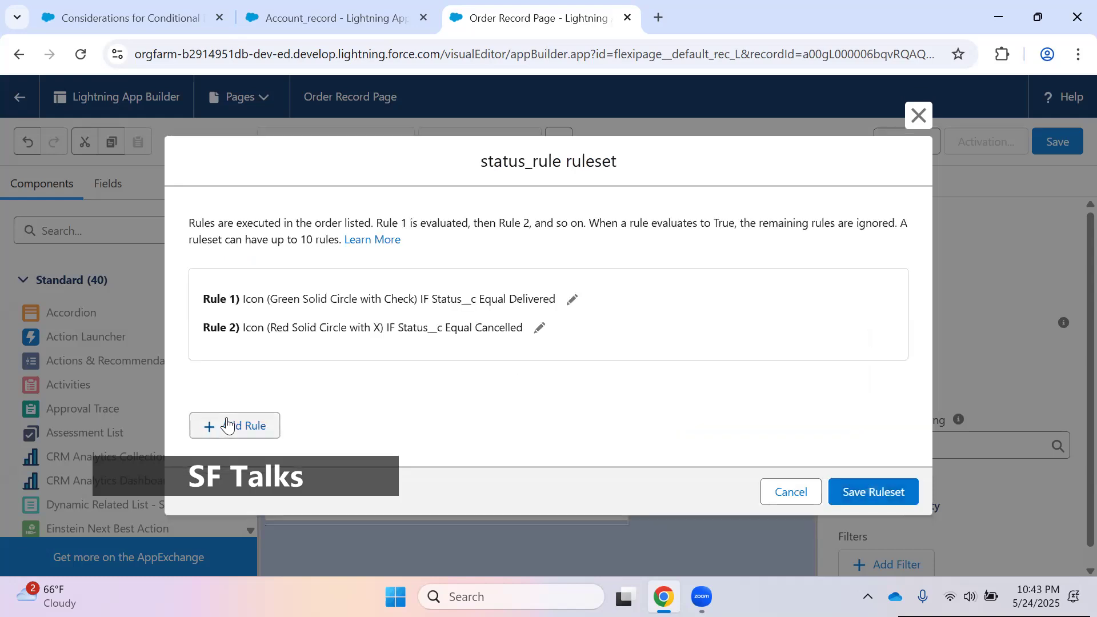
Step: Add a third rule to the status_rule ruleset with a Loading Spinner icon in blue
click(211, 424)
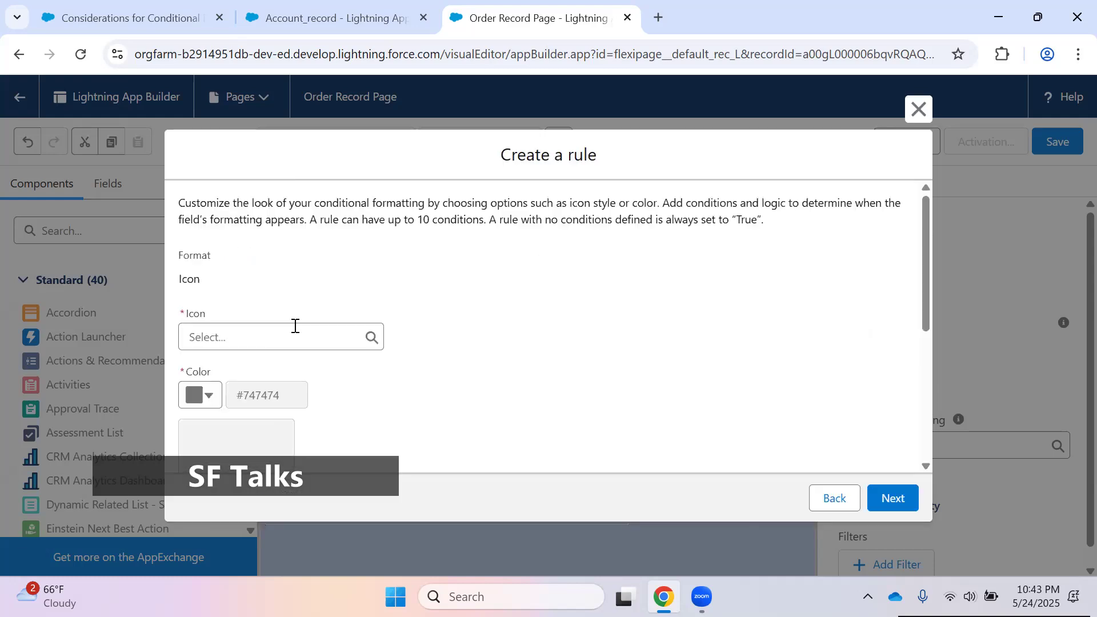
click(259, 341)
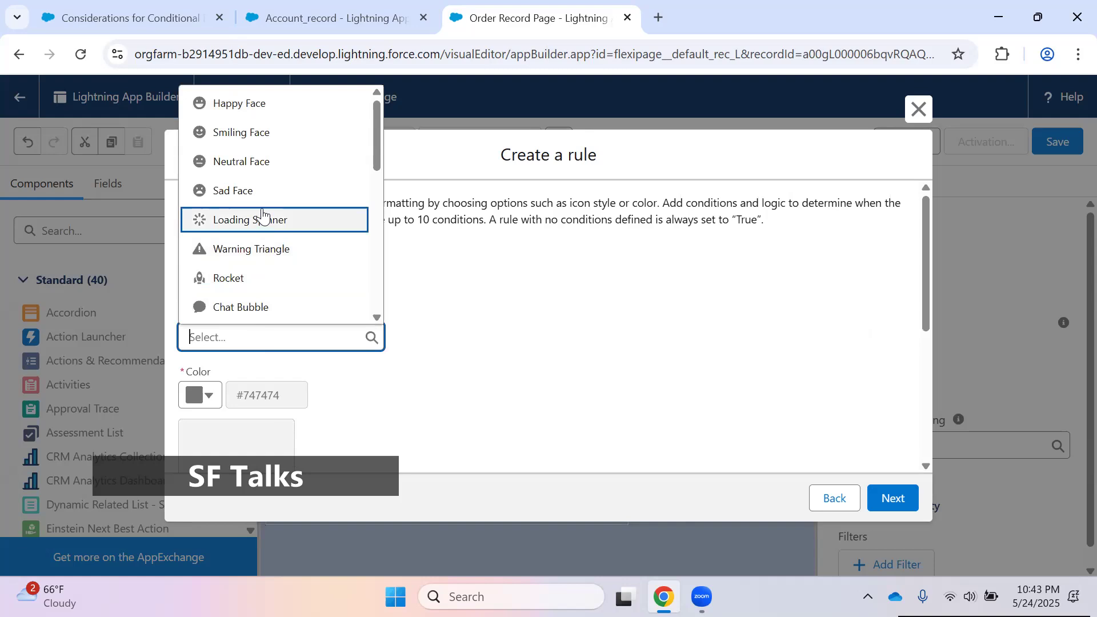
click(254, 220)
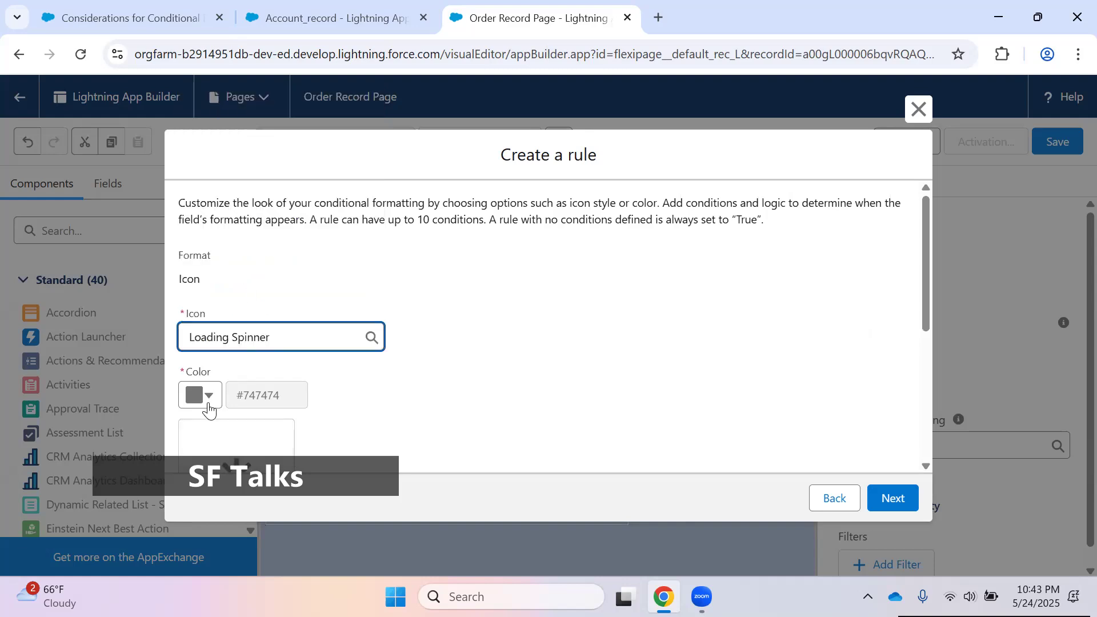
click(208, 404)
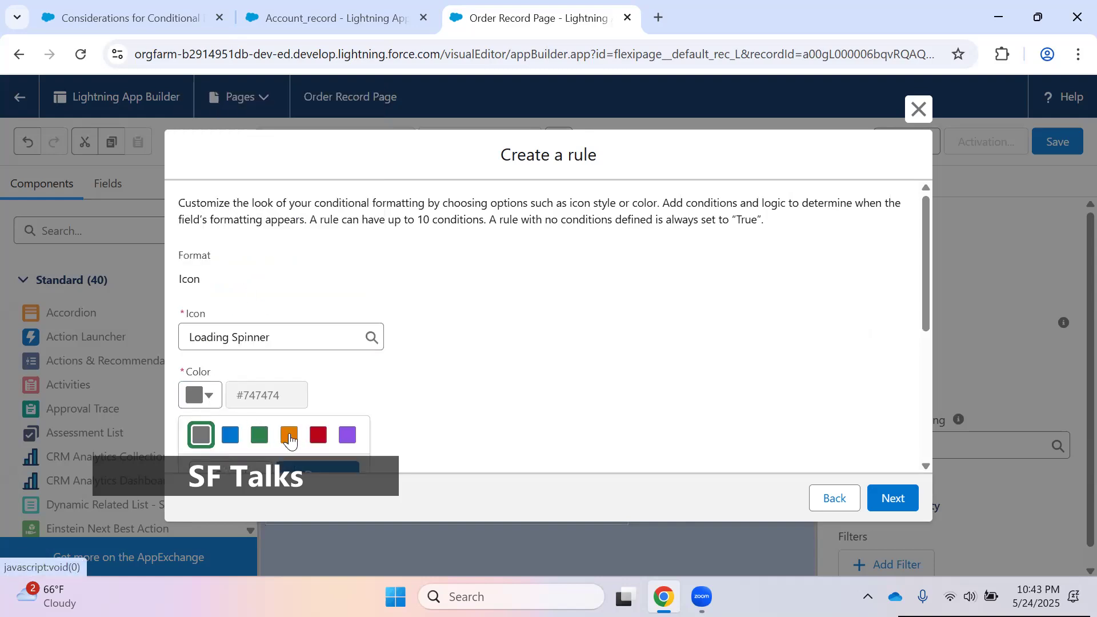
click(291, 439)
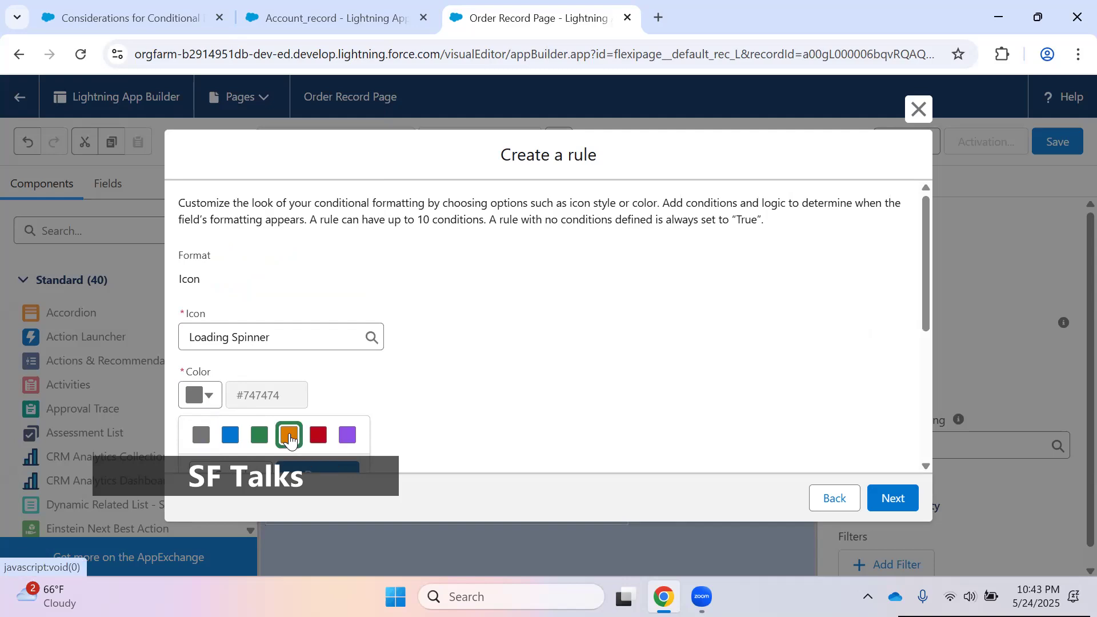
click(230, 435)
click(289, 466)
Step: Add the condition Status Equal Shipped to the blue spinner rule, then finish the rule and save the ruleset
drag(927, 318, 940, 448)
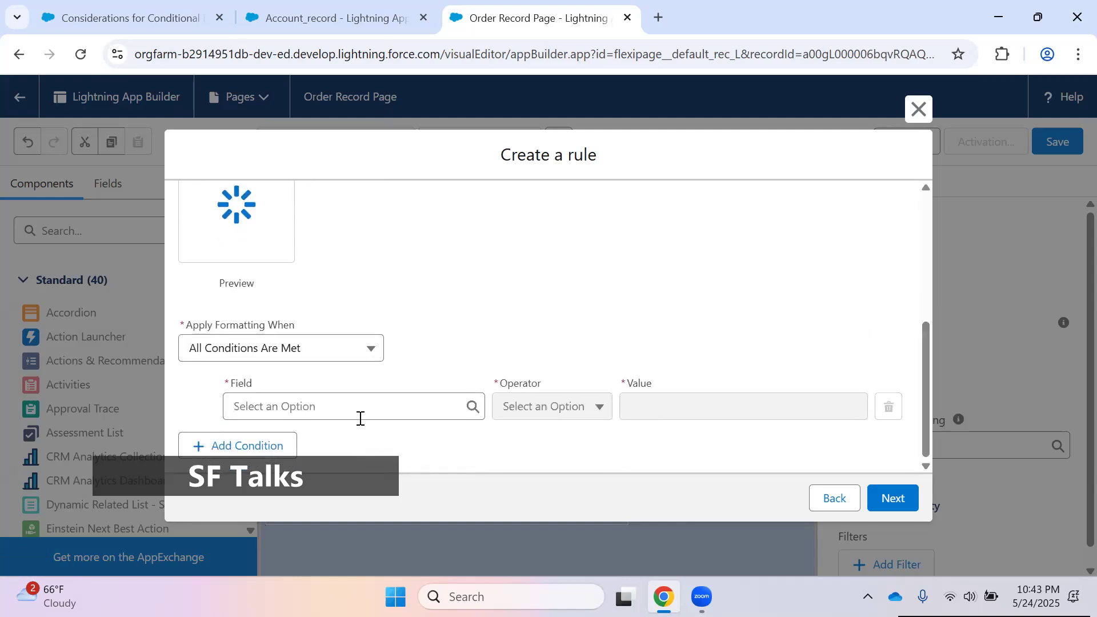
click(361, 419)
key(Down)
key(Down)
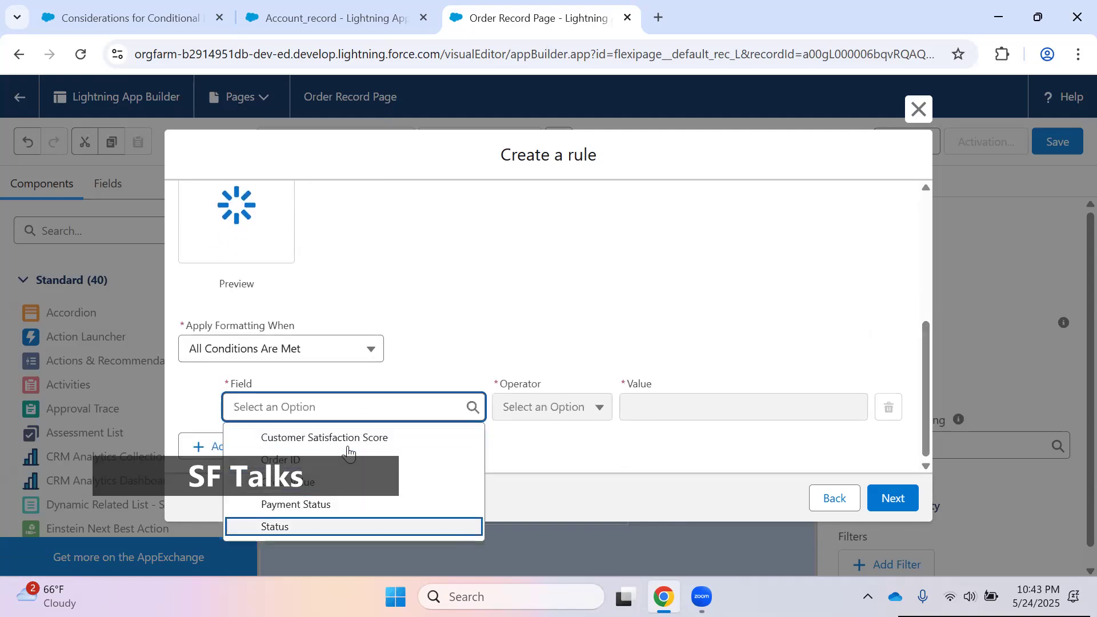
key(Return)
click(533, 417)
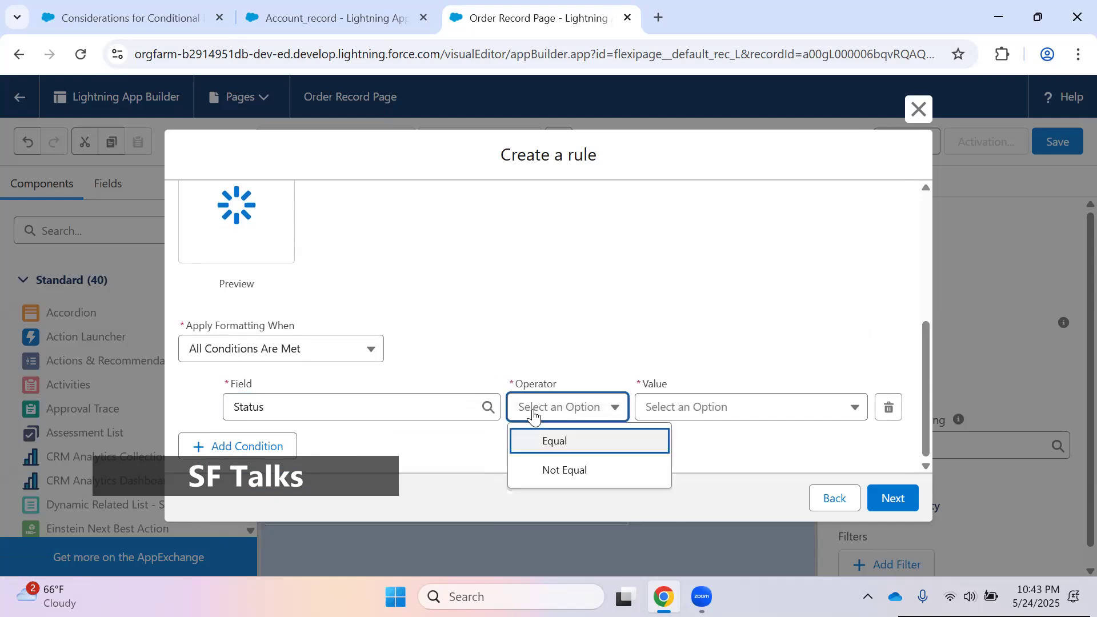
click(535, 442)
click(667, 409)
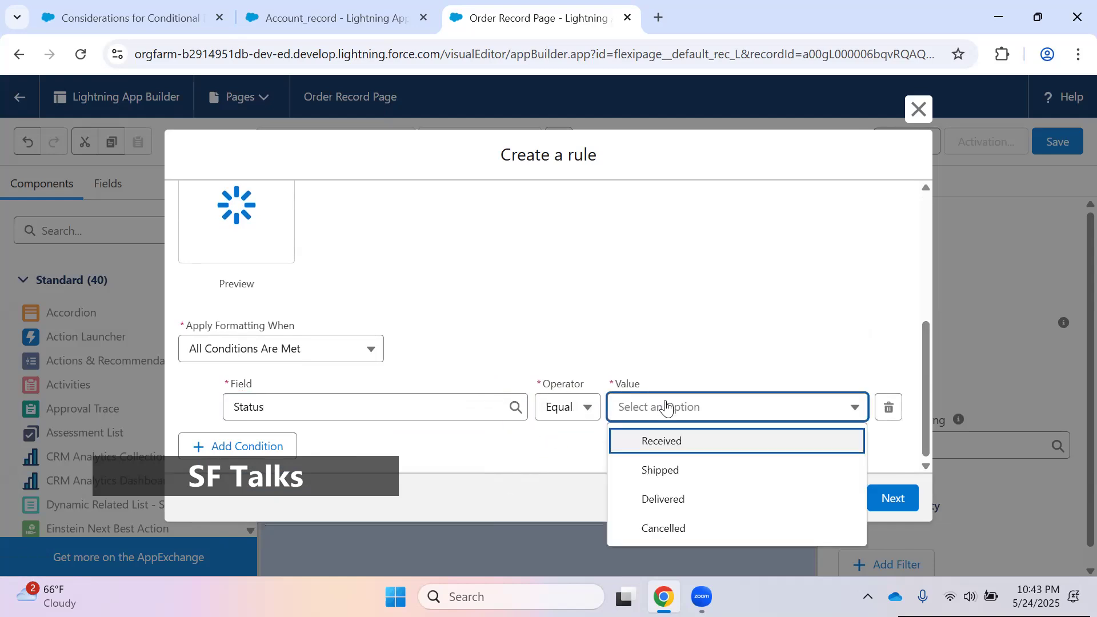
key(Down)
key(Return)
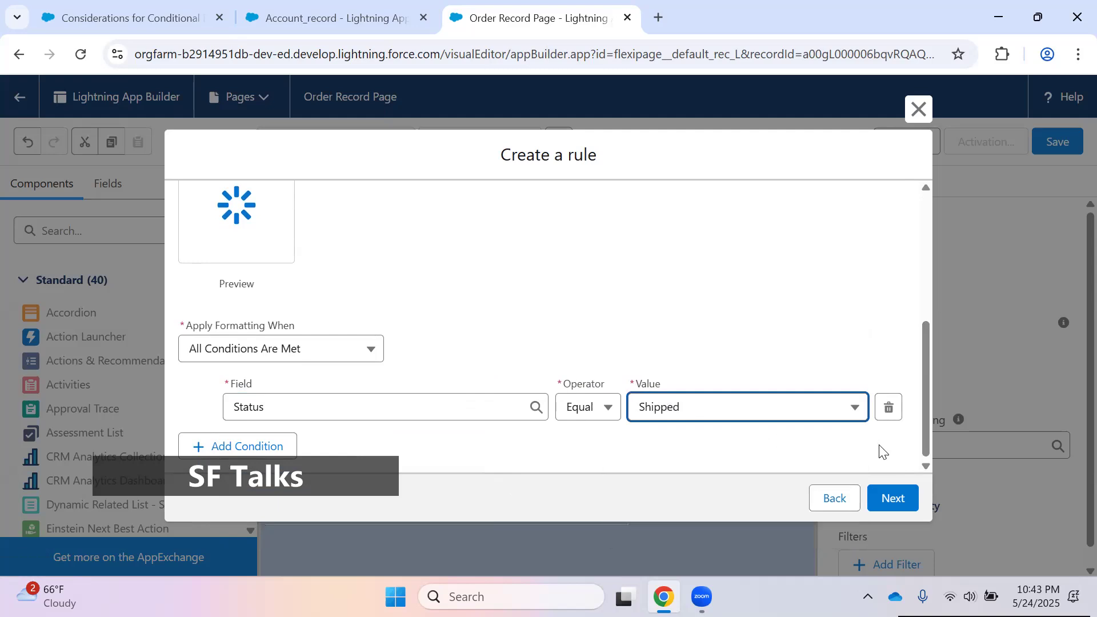
click(889, 499)
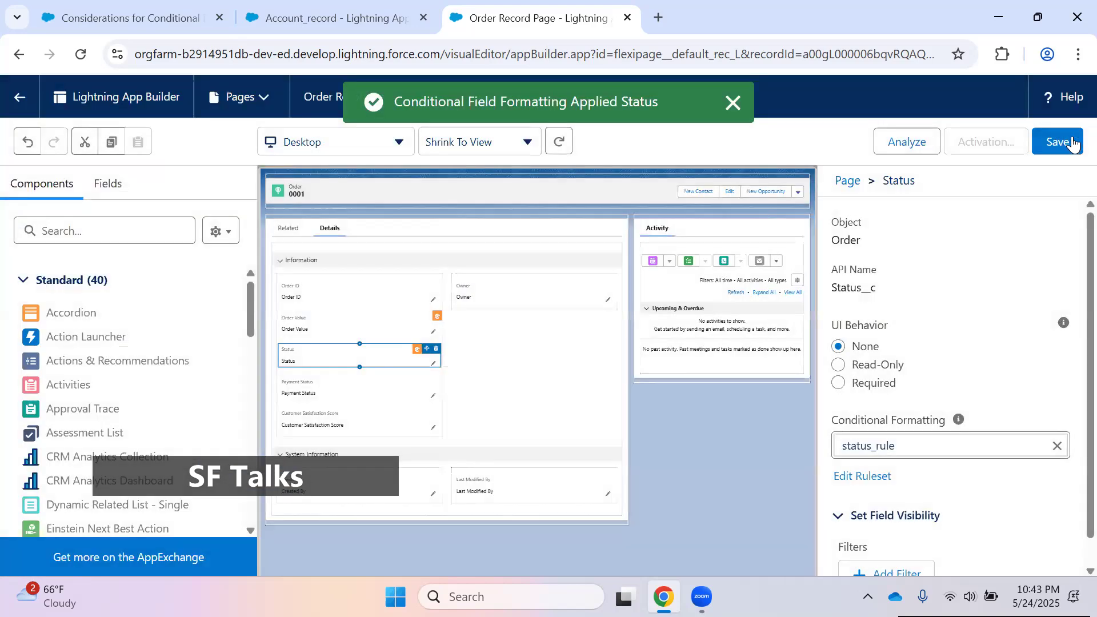
Step: Save the Order Record Page and activate it as the org default for the Desktop form factor
click(1072, 144)
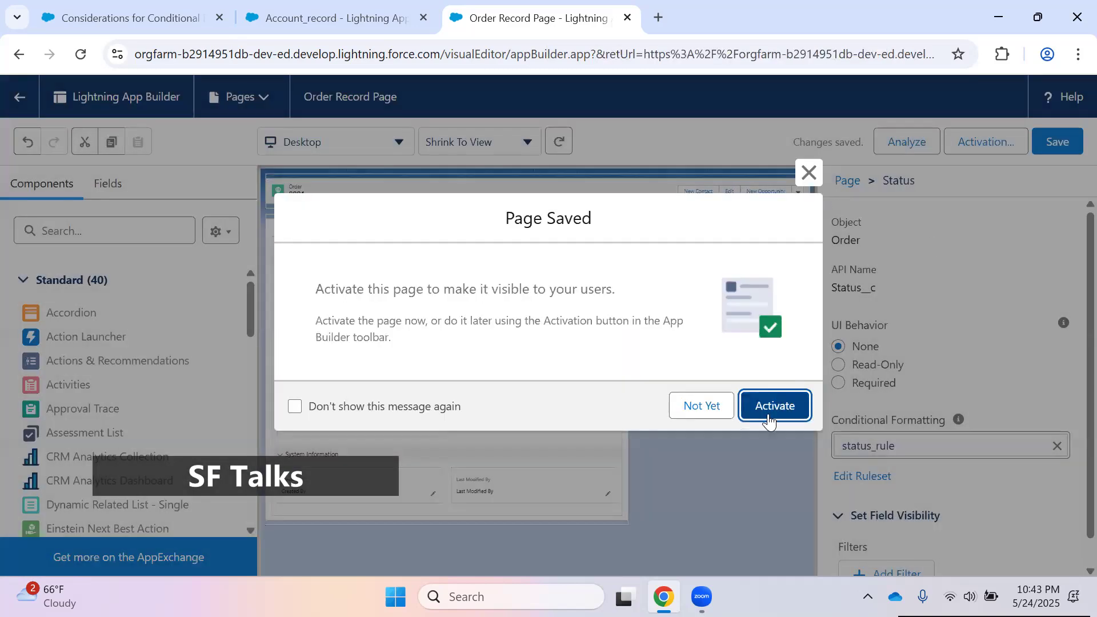
click(770, 410)
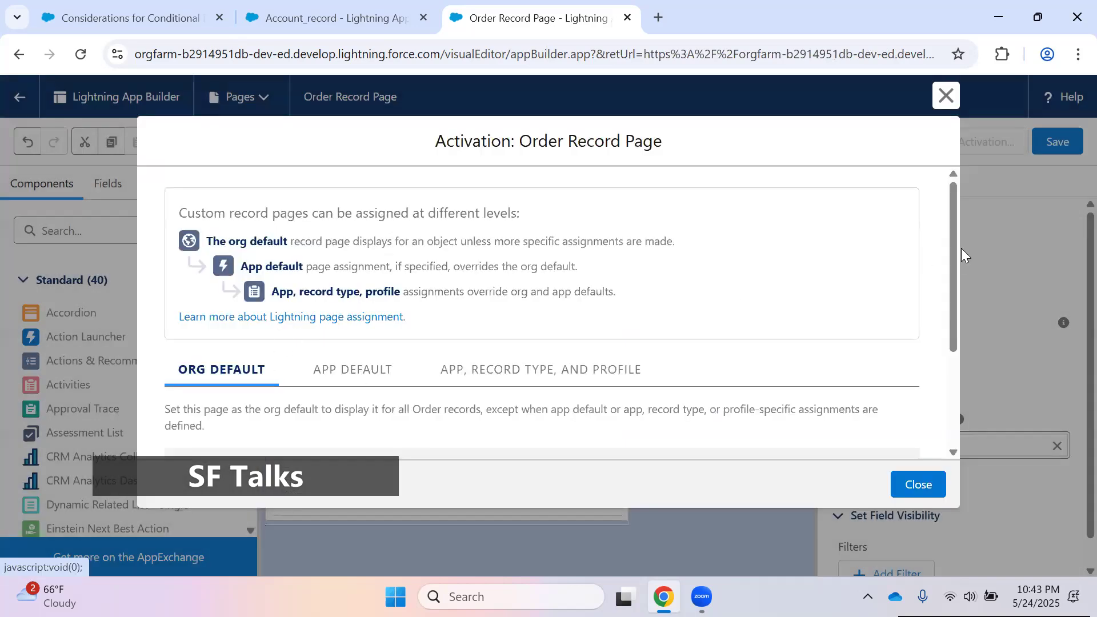
scroll(957, 268, down, 5)
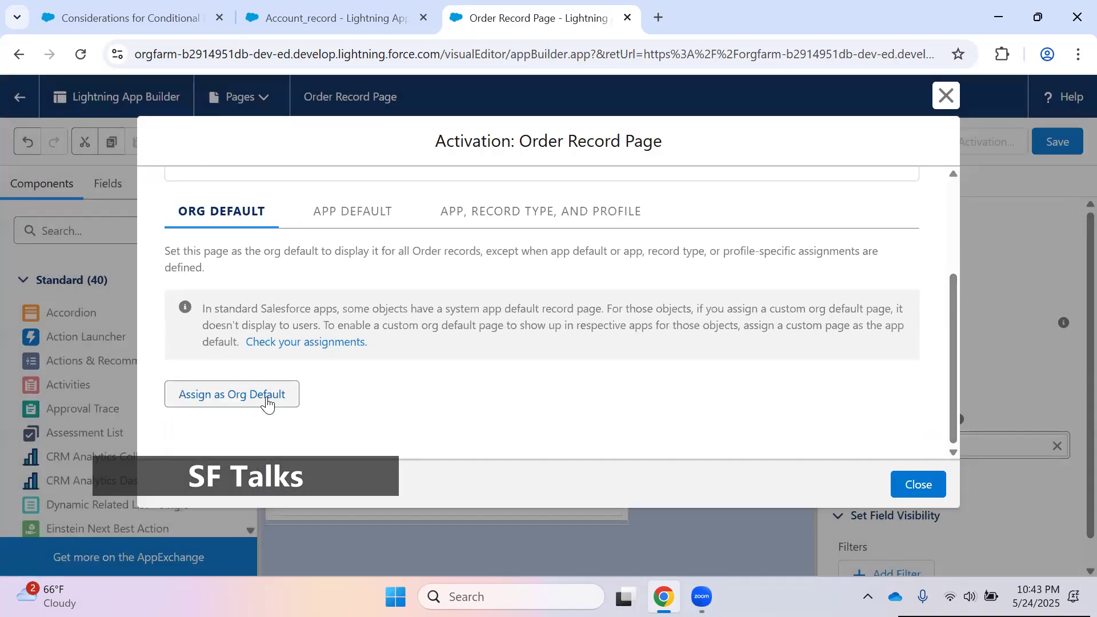
click(266, 400)
click(914, 475)
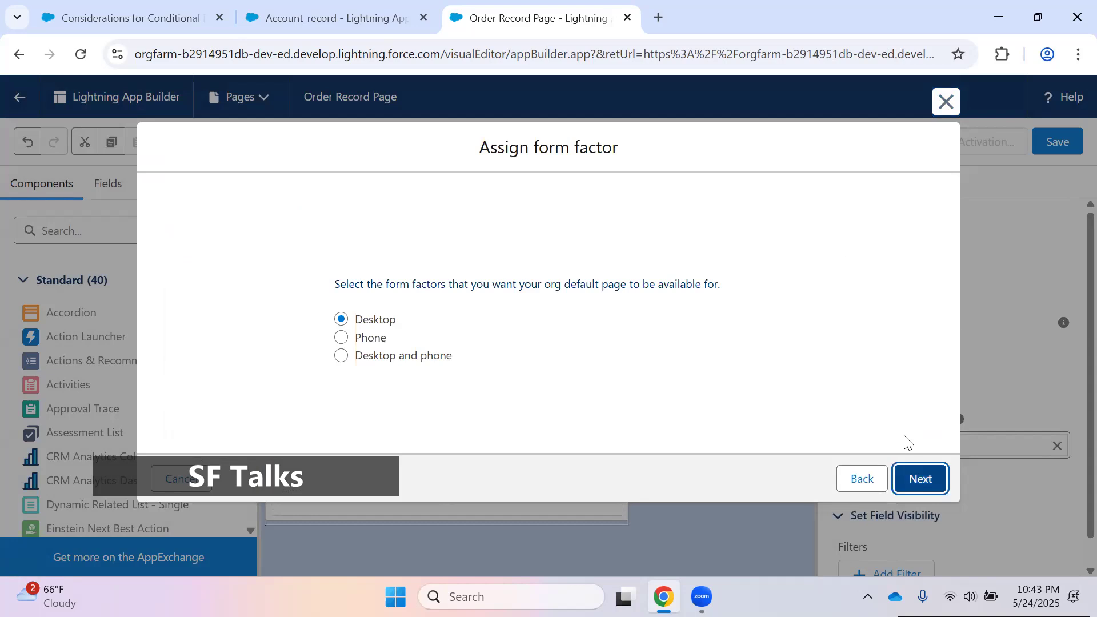
click(906, 435)
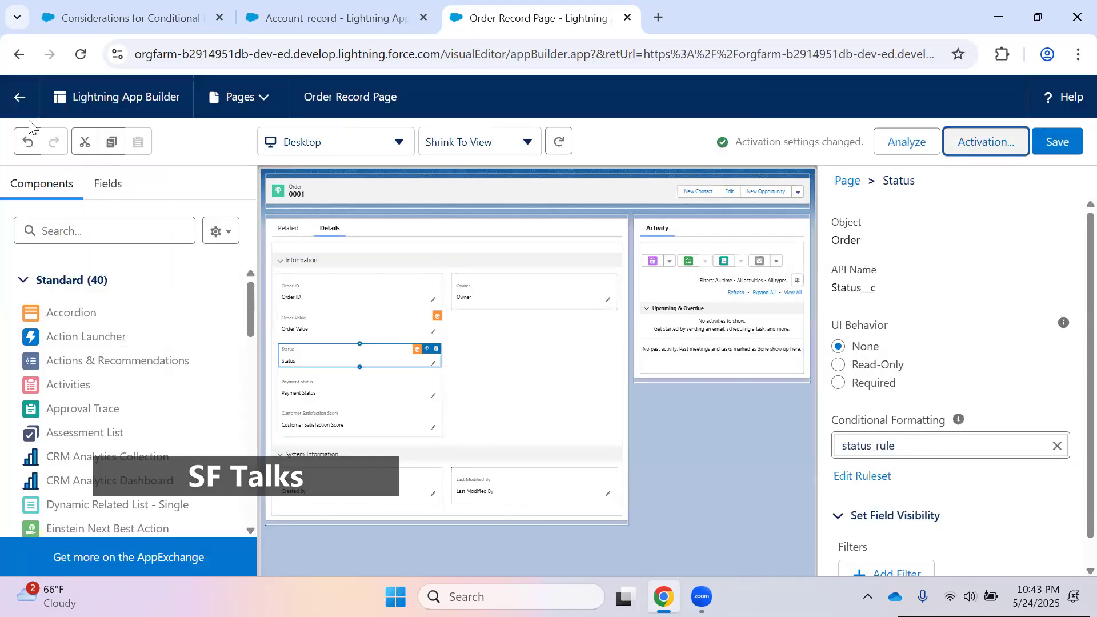
Step: Return to the order record, set its Order Value to 8000 and Status to Shipped, and save
click(14, 97)
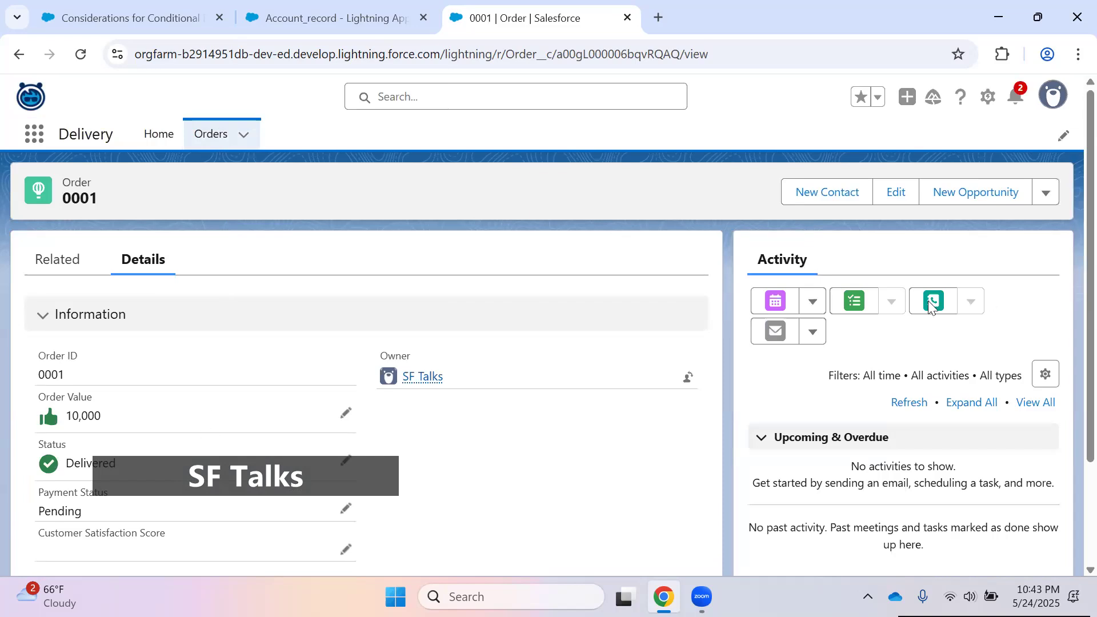
scroll(1073, 267, down, 2)
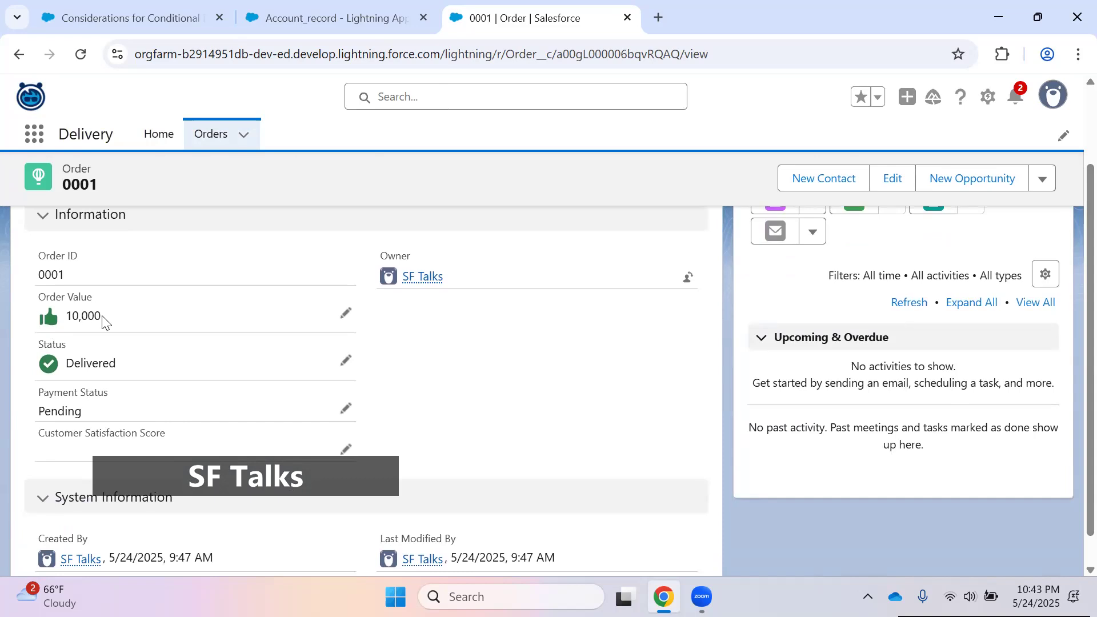
click(345, 314)
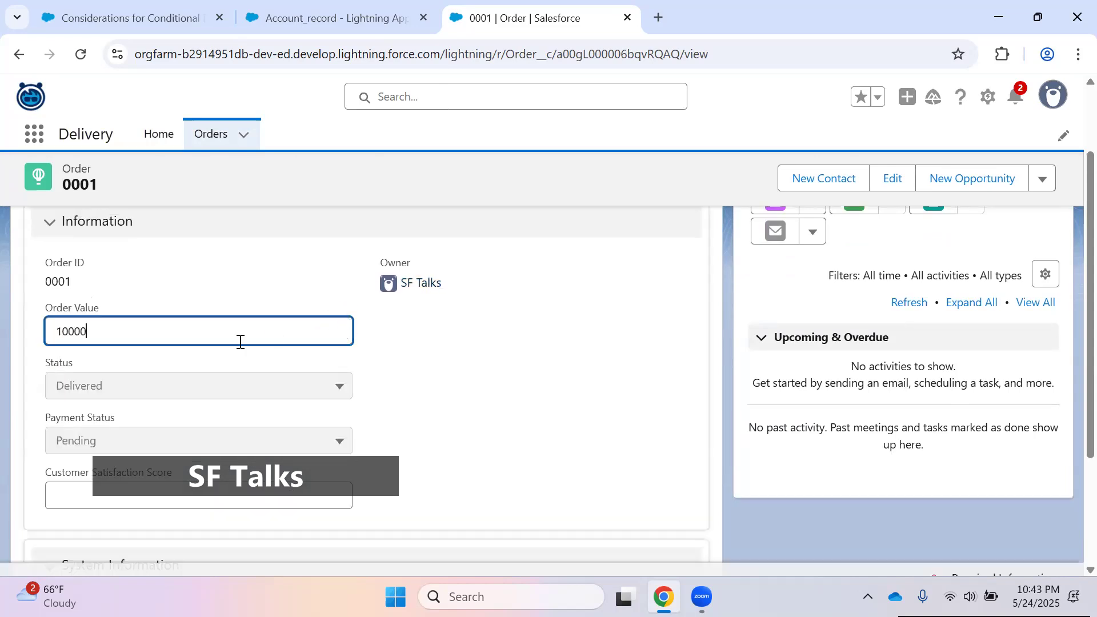
key(BackSpace)
key(BackSpace)
key(BackSpace)
key(BackSpace)
key(BackSpace)
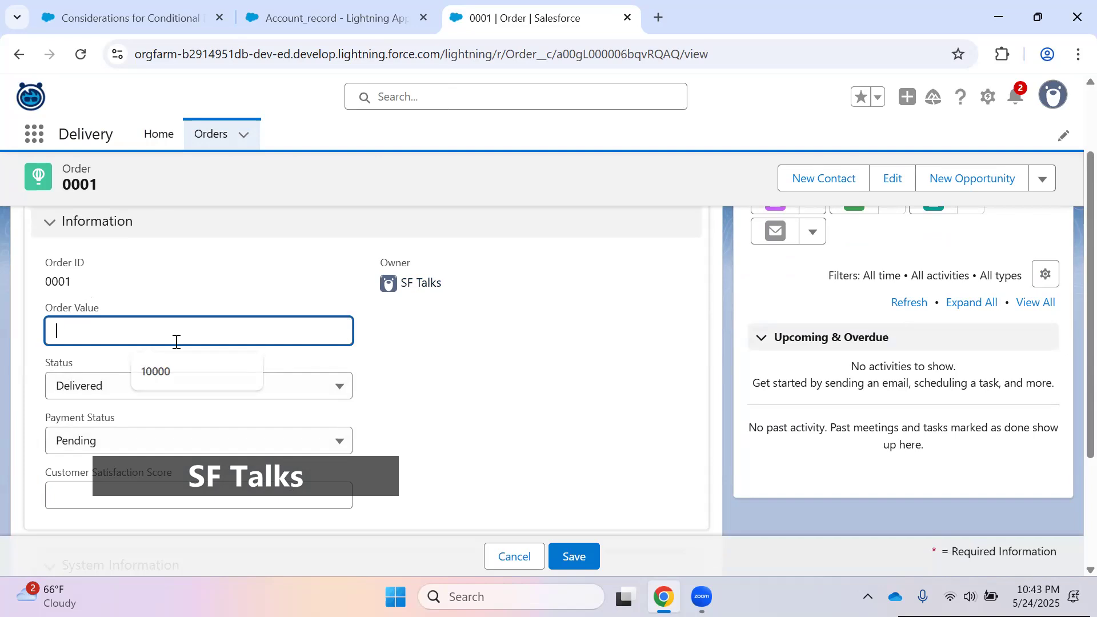
text(8000)
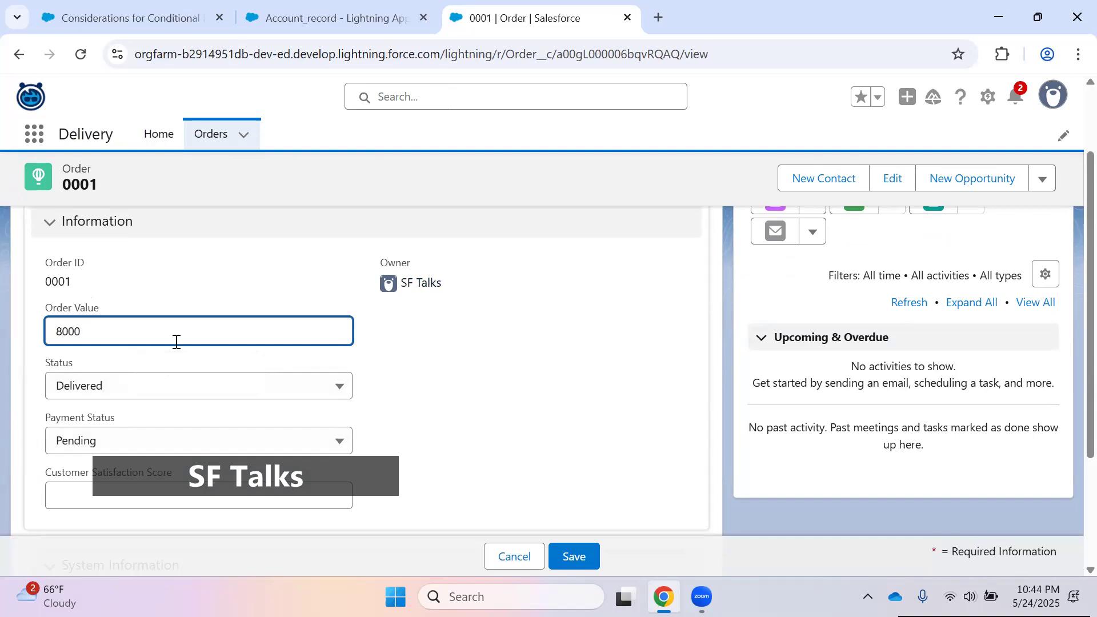
click(177, 384)
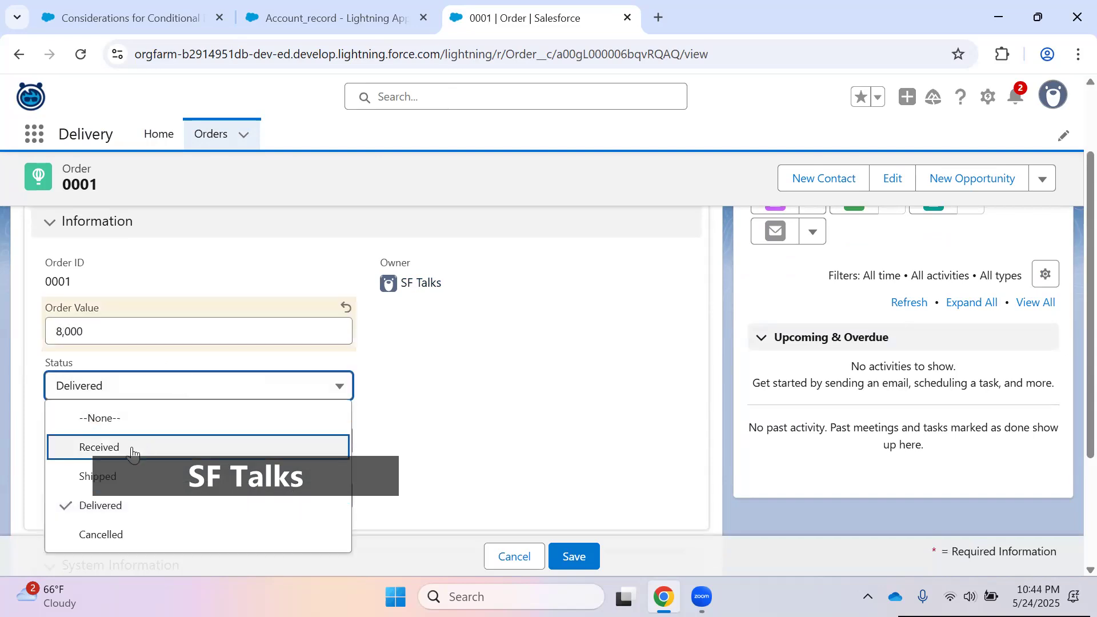
click(130, 475)
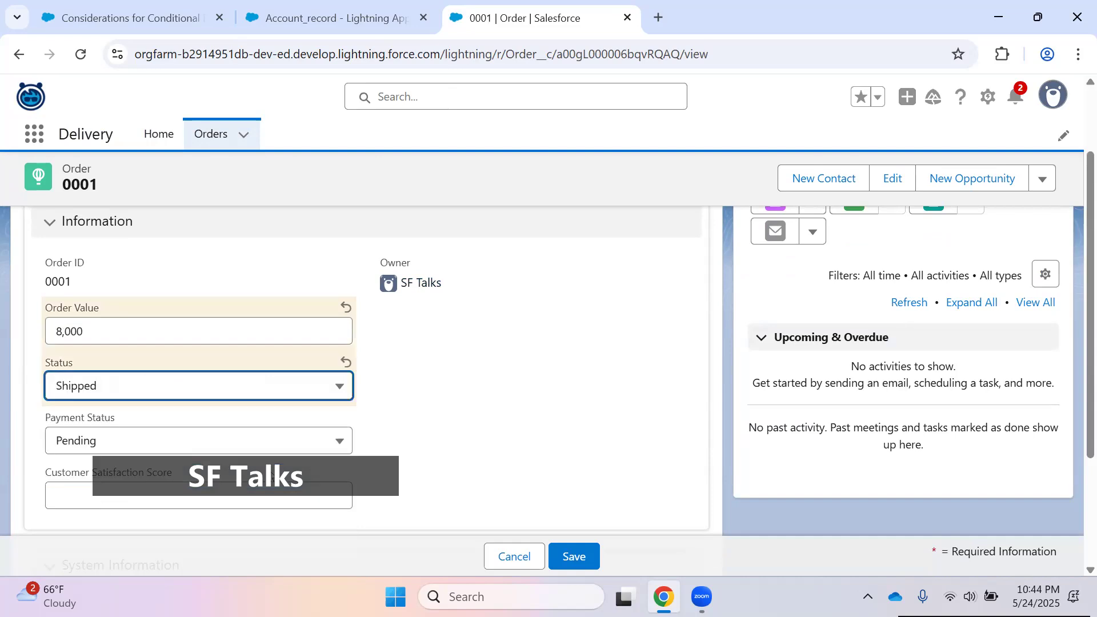
click(579, 557)
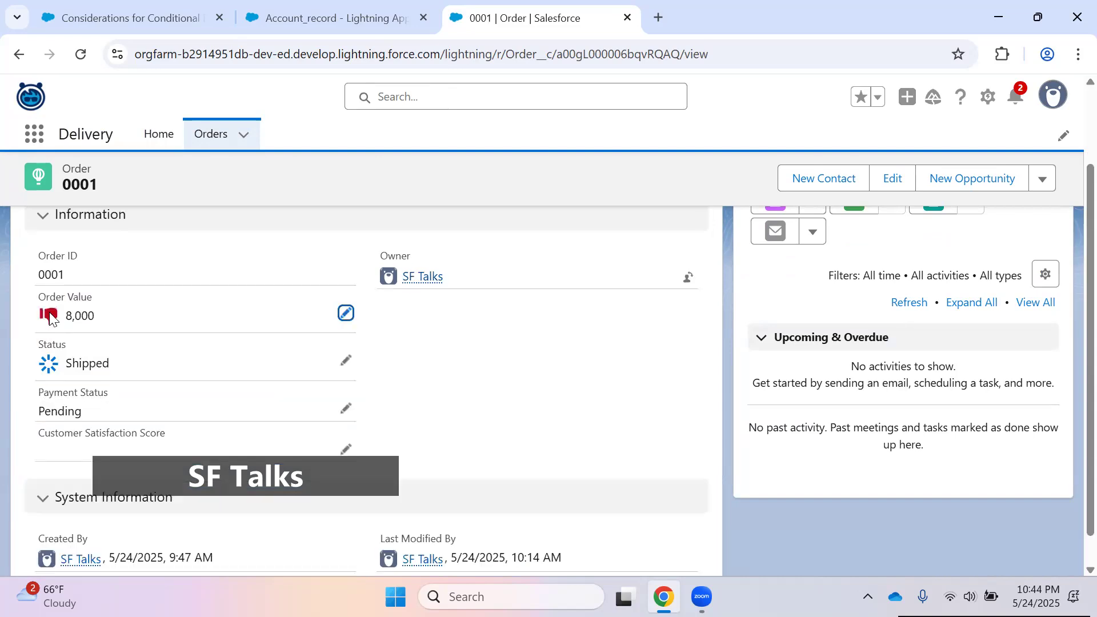
Step: Change the order's Status to Cancelled and save the record
click(346, 360)
click(169, 396)
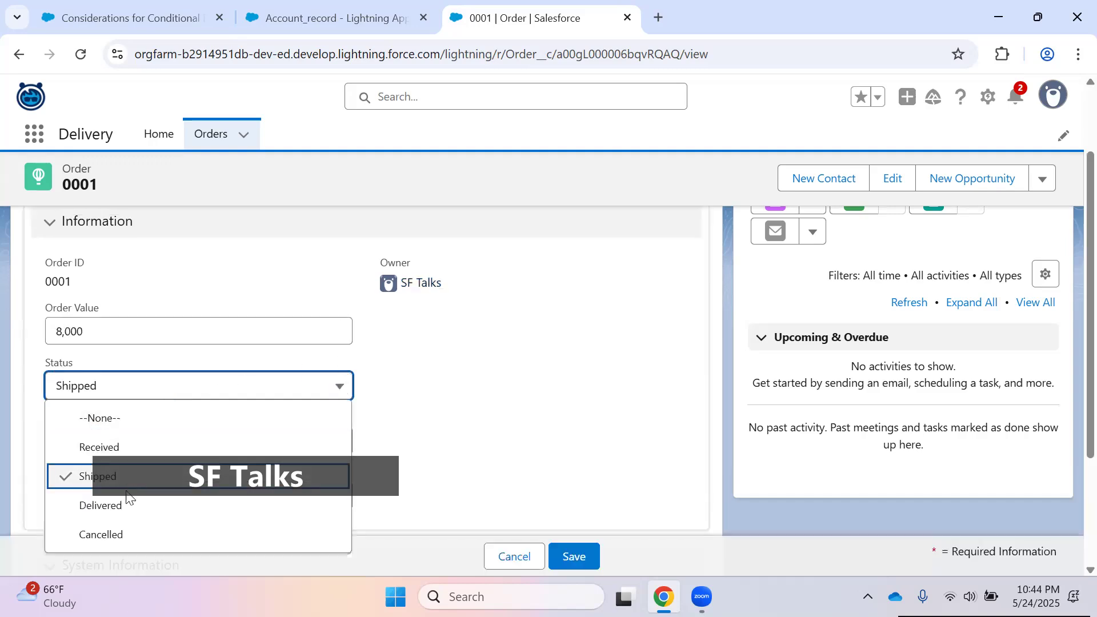
click(112, 532)
click(581, 554)
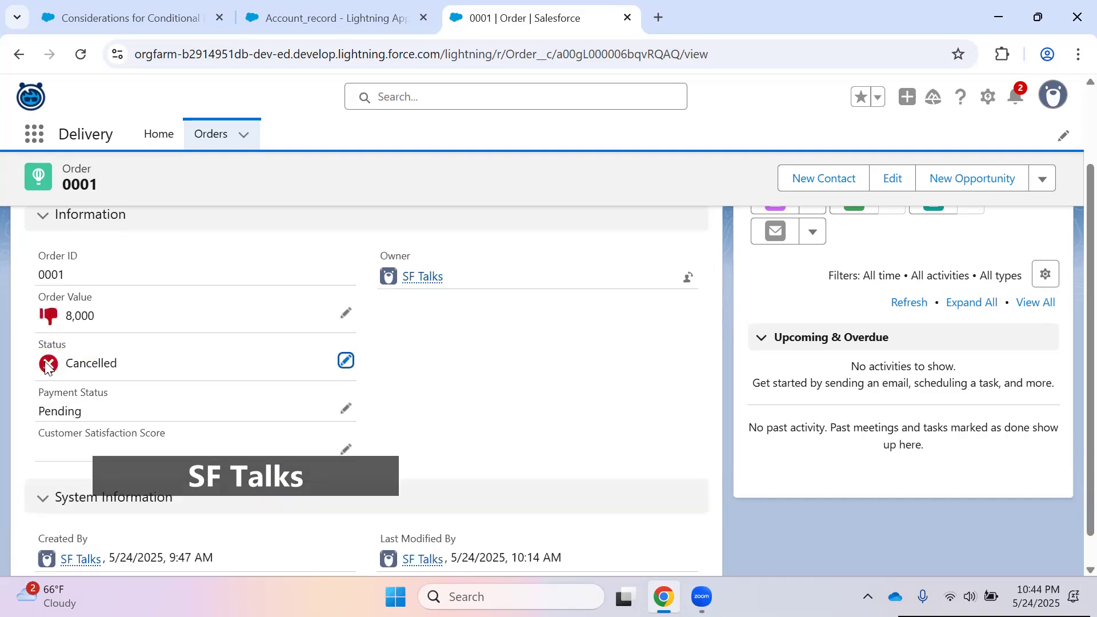
Step: Set the order's Status to Delivered and save the record
click(346, 360)
click(195, 387)
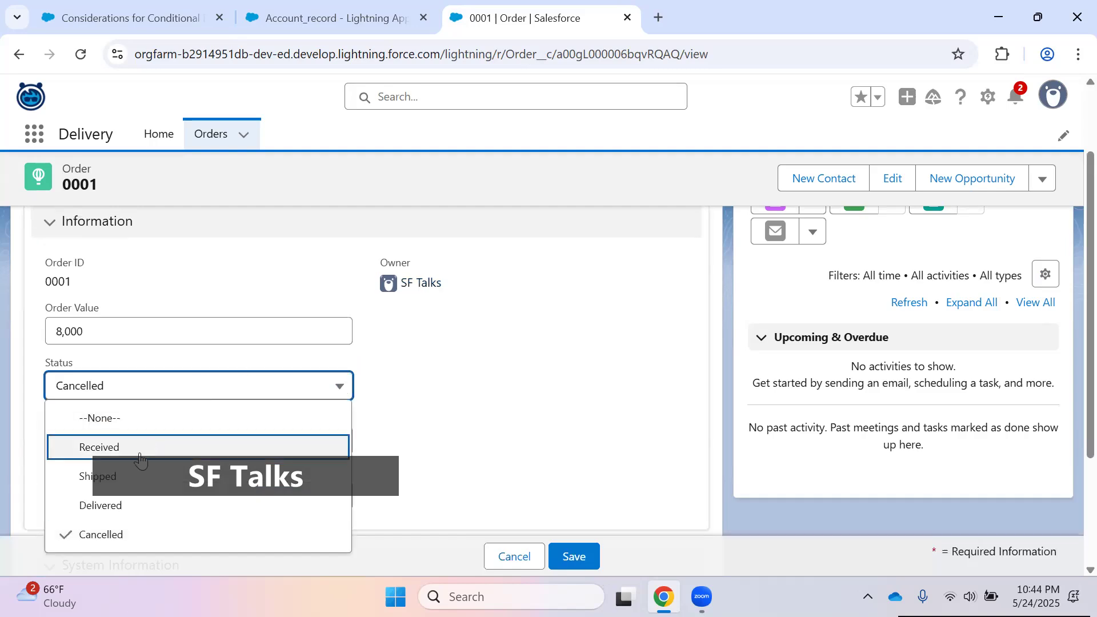
click(122, 503)
click(558, 557)
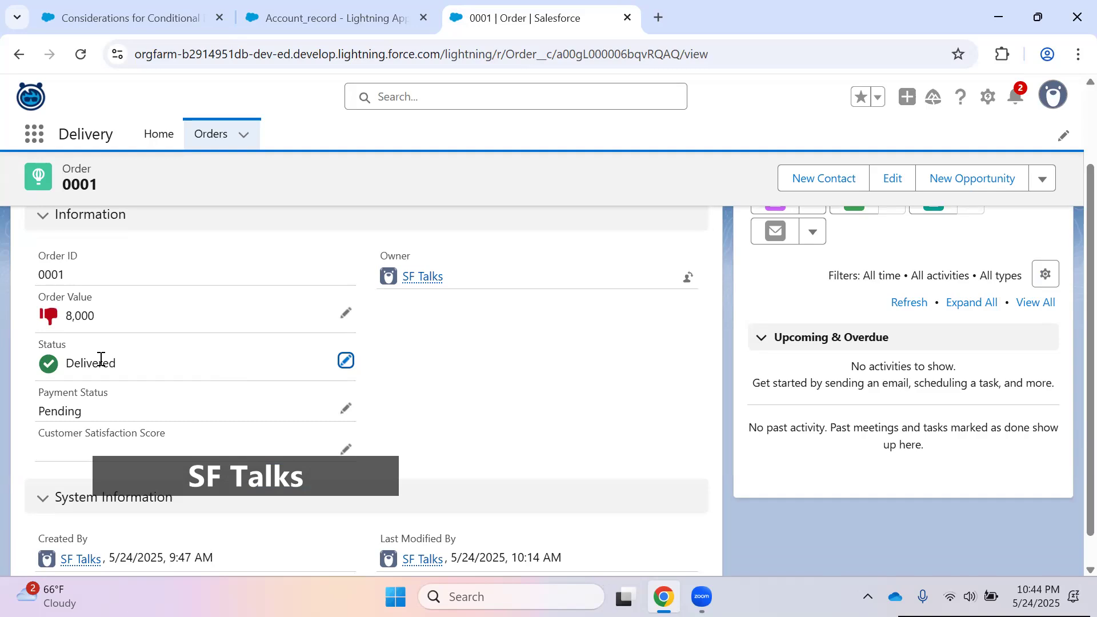
Step: Review the Limitations section of the Salesforce Help article on conditional field formatting considerations
click(108, 14)
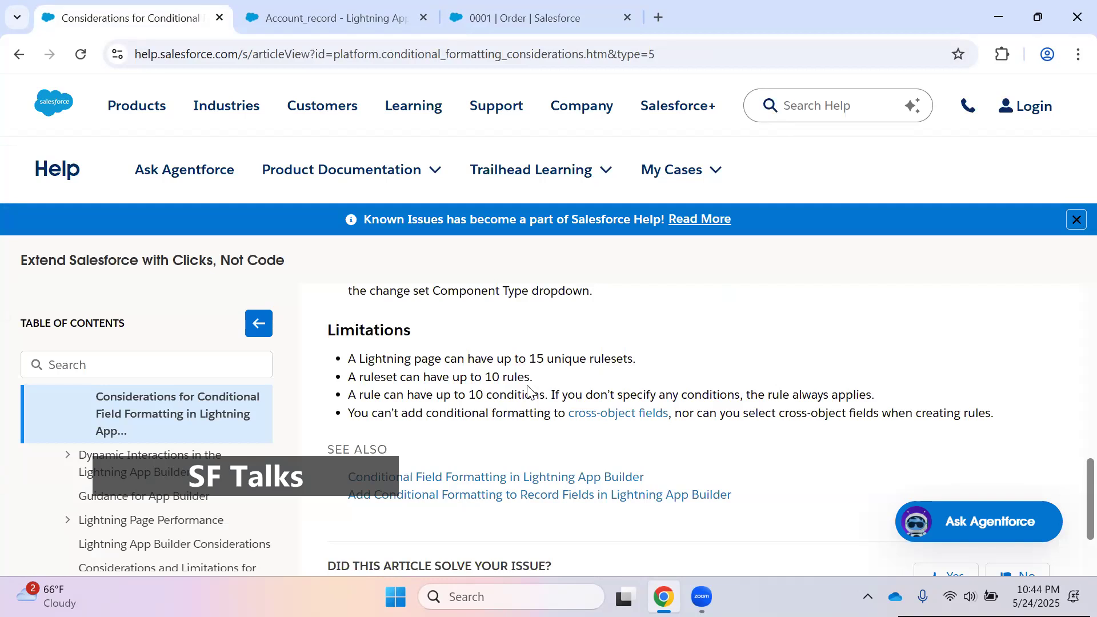
click(740, 453)
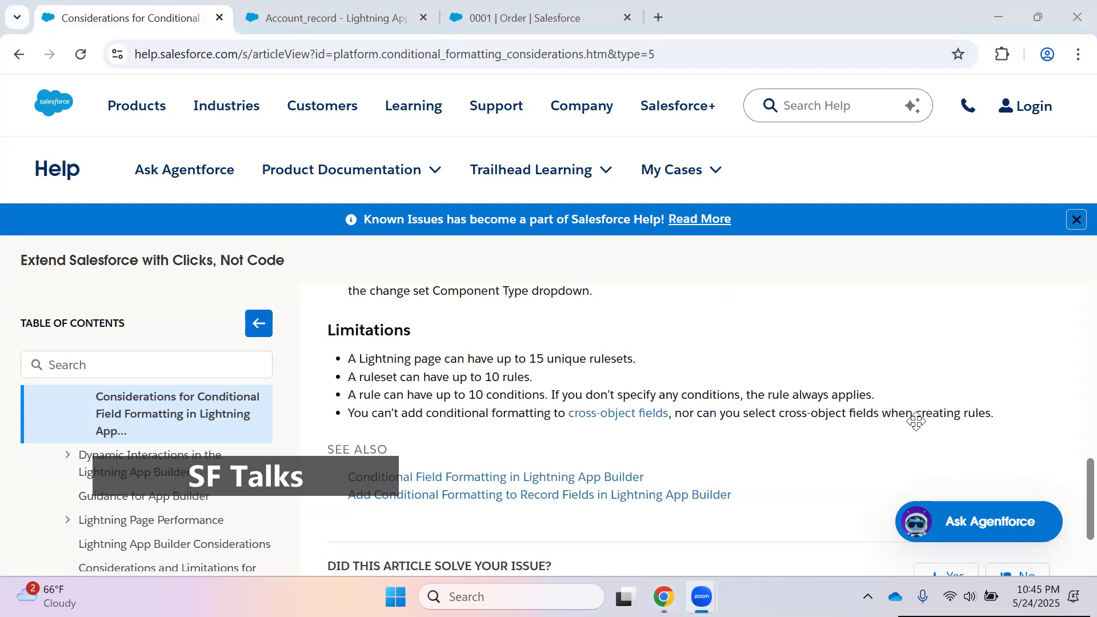